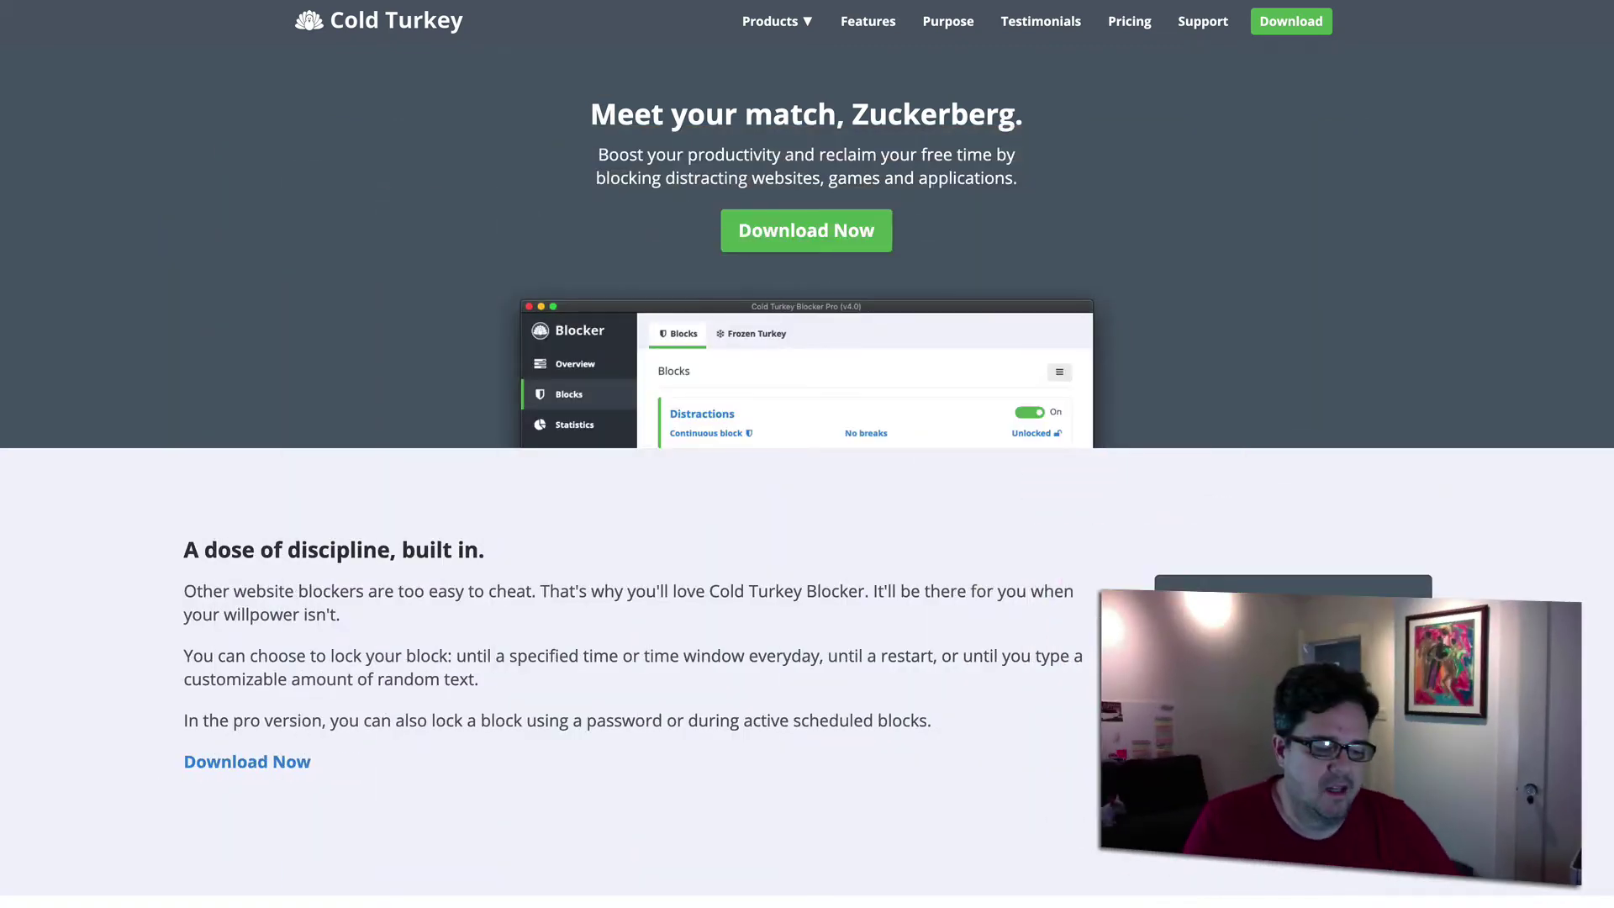
- Go to the Micromanager page from the Products menu on the Cold Turkey website
mouse_move(810, 25)
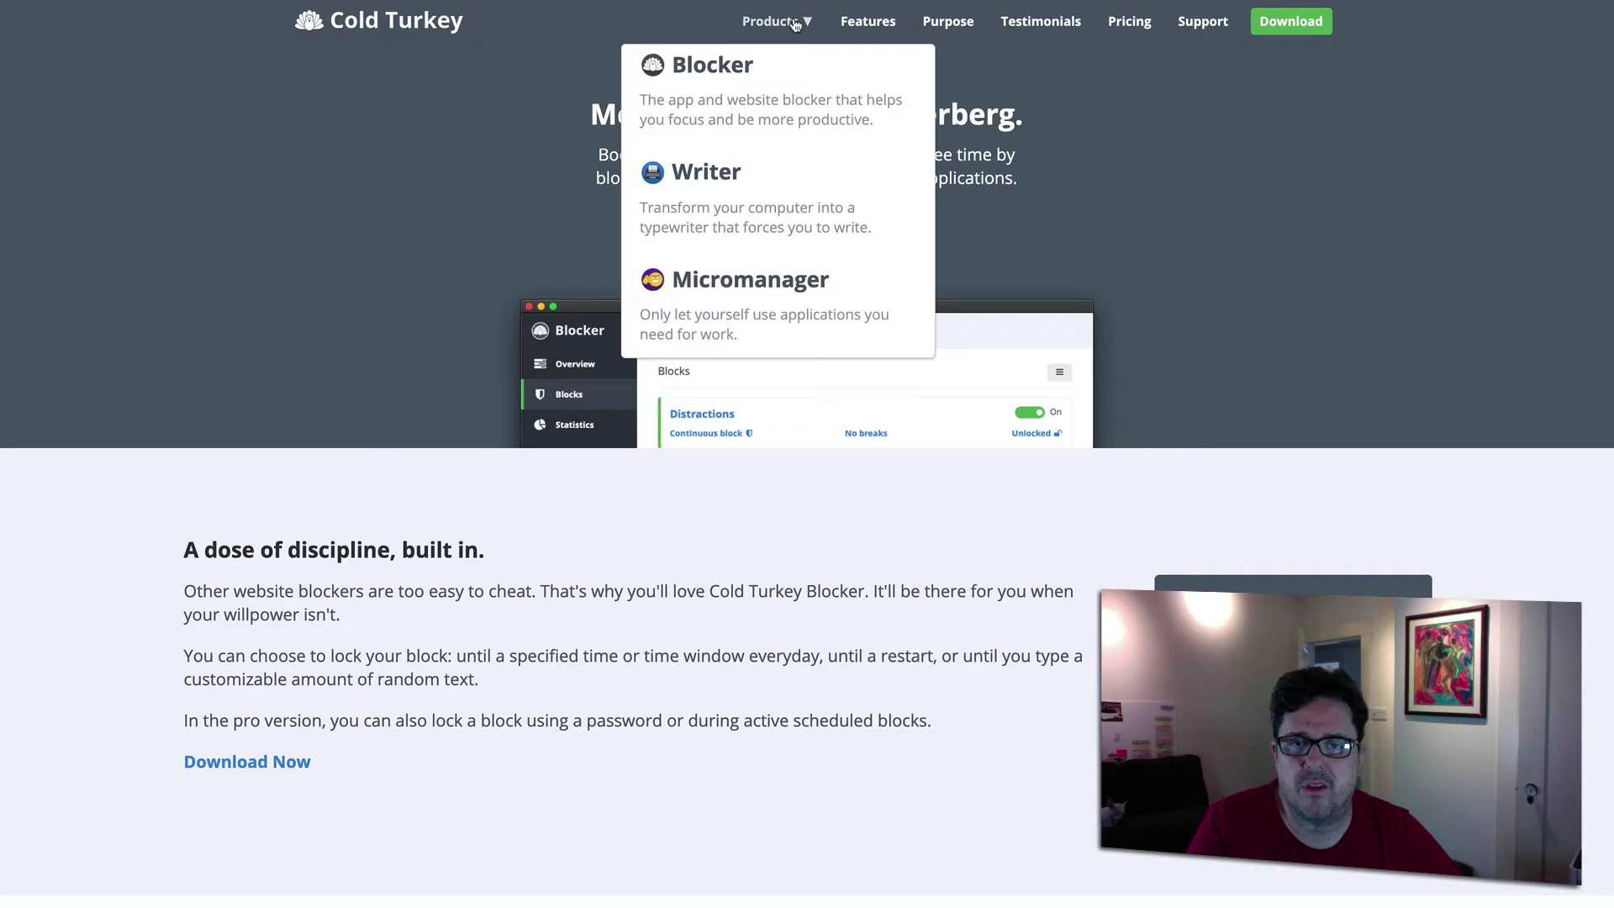
left_click(732, 282)
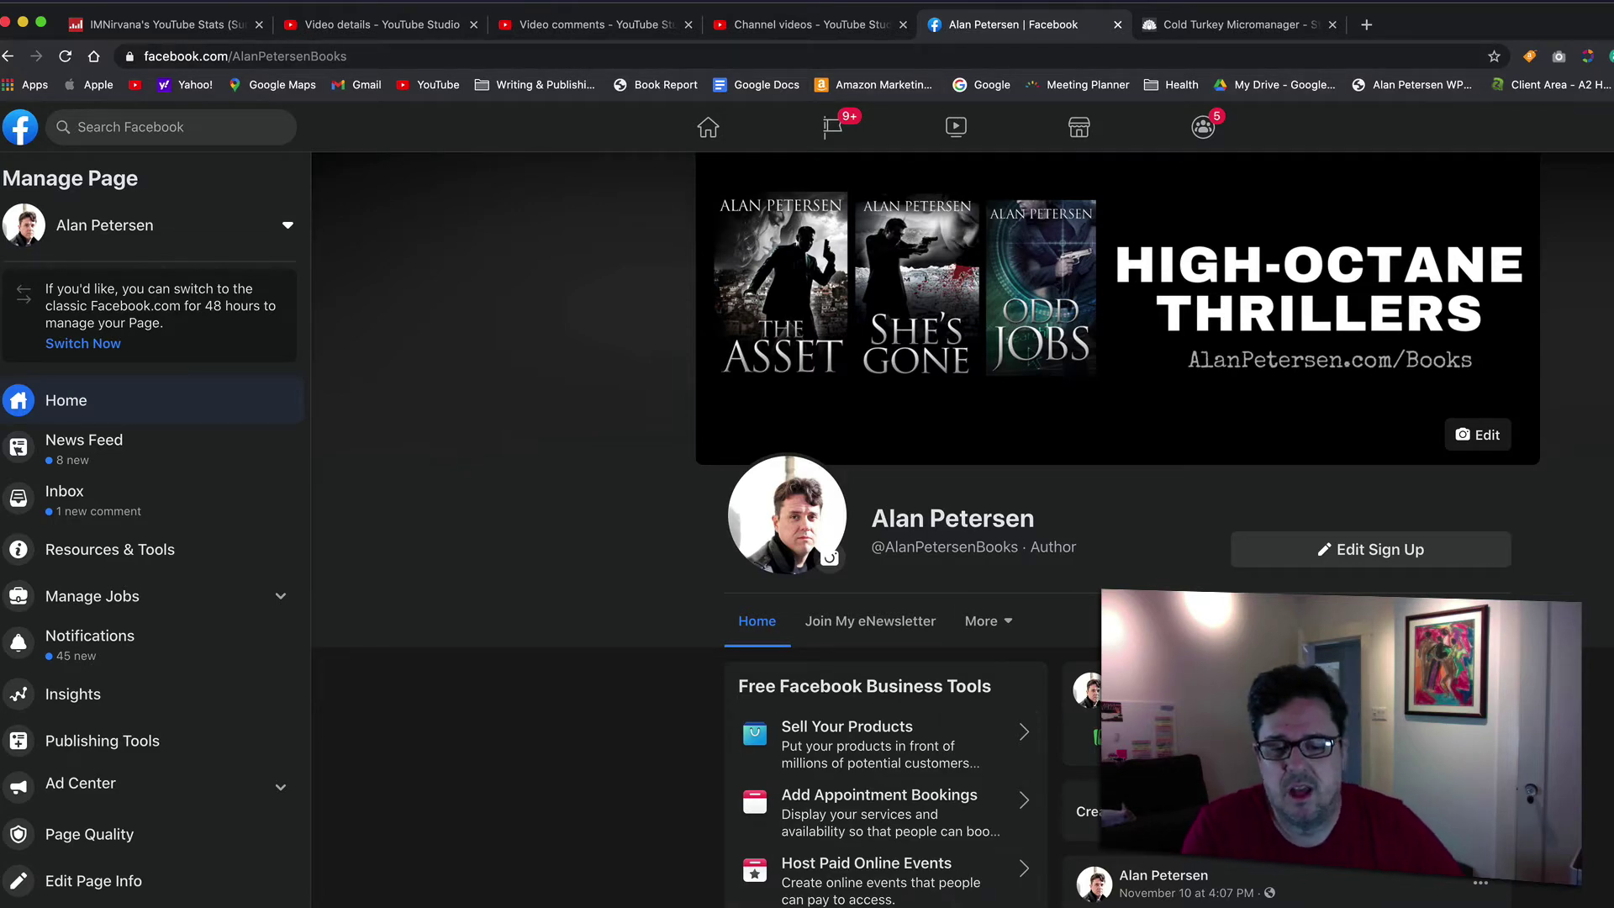
- Switch apps via Podcasts and Chrome until the Scrivener manuscript 'Gringo Gulch (2020)-1-1' is in front
key("super+Tab")
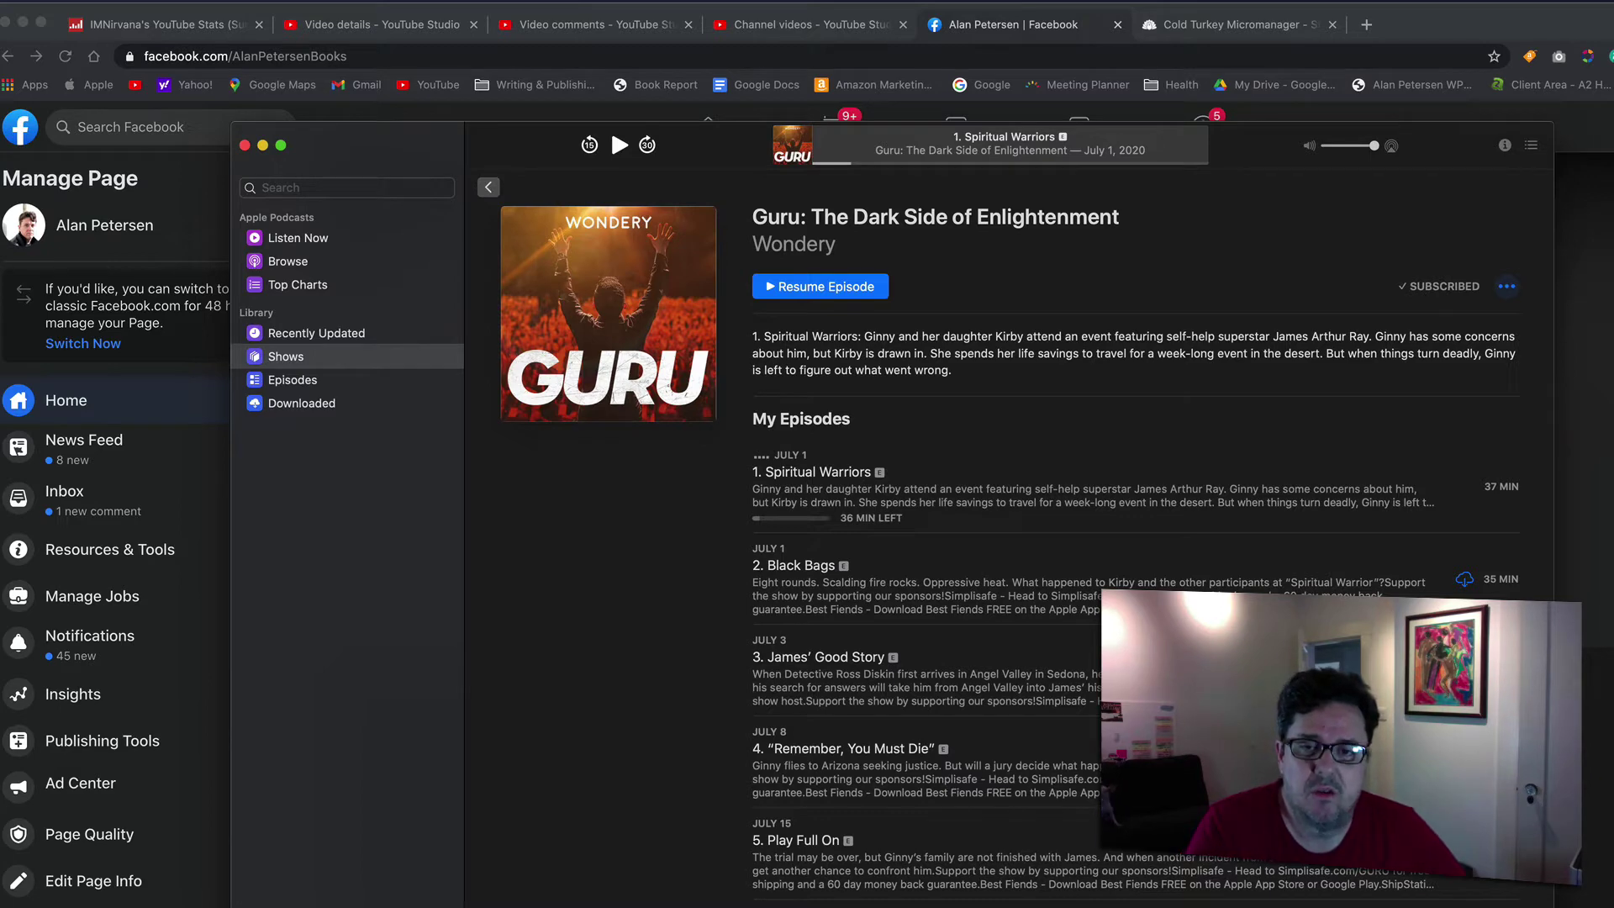
key("super+Tab")
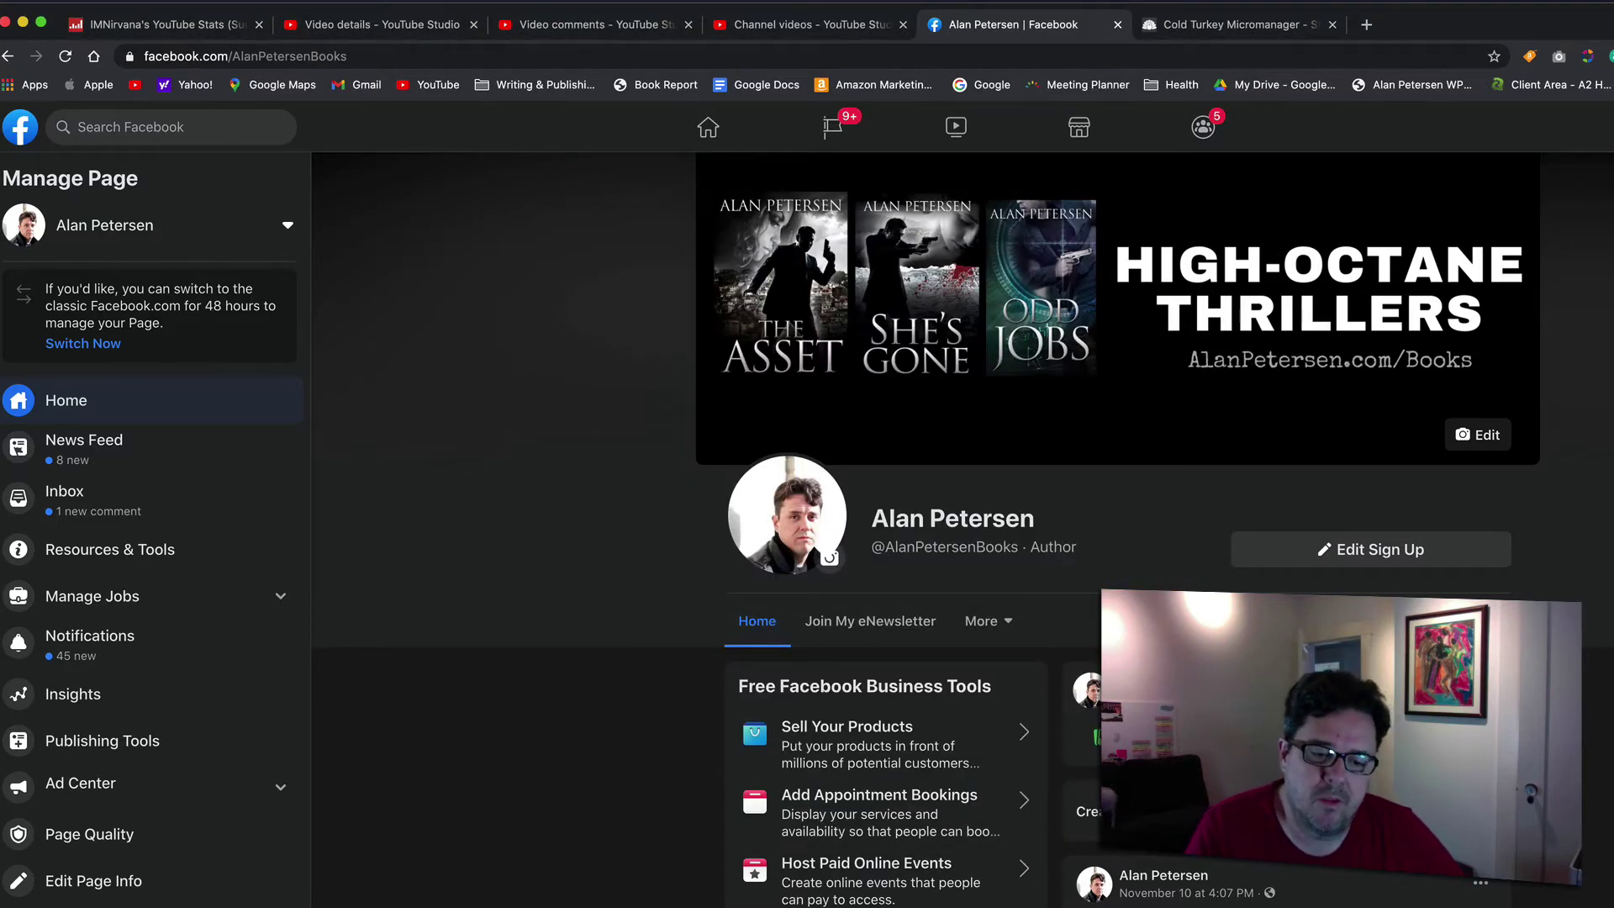
key("super+Tab")
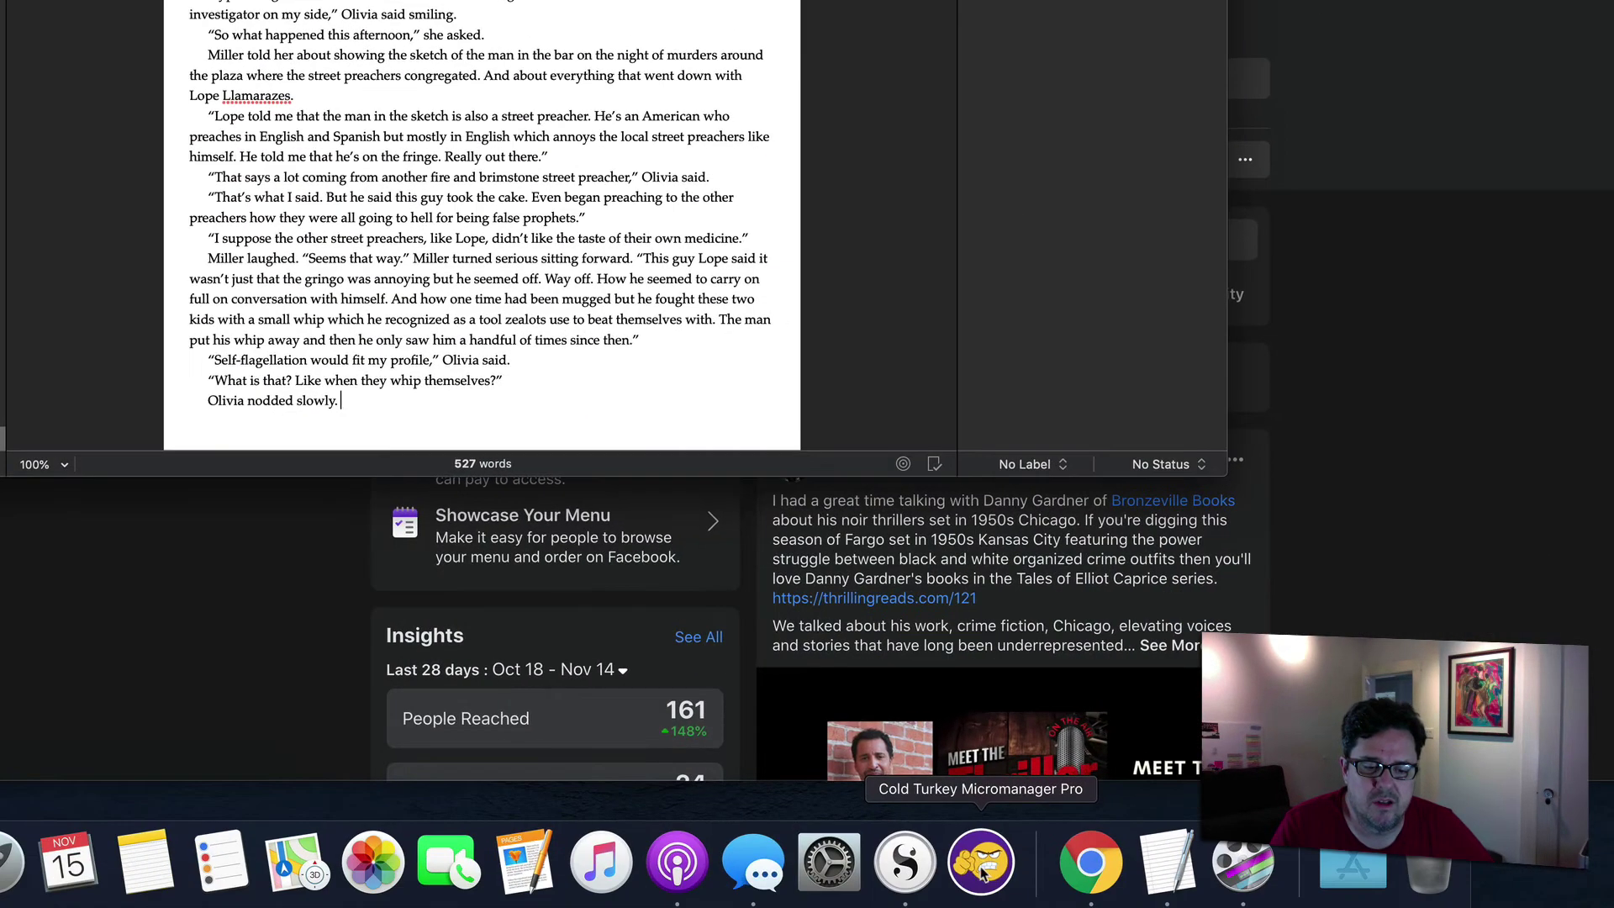
- Launch Micromanager from the dock, move its window up and right, and continue past the intro
left_click(988, 861)
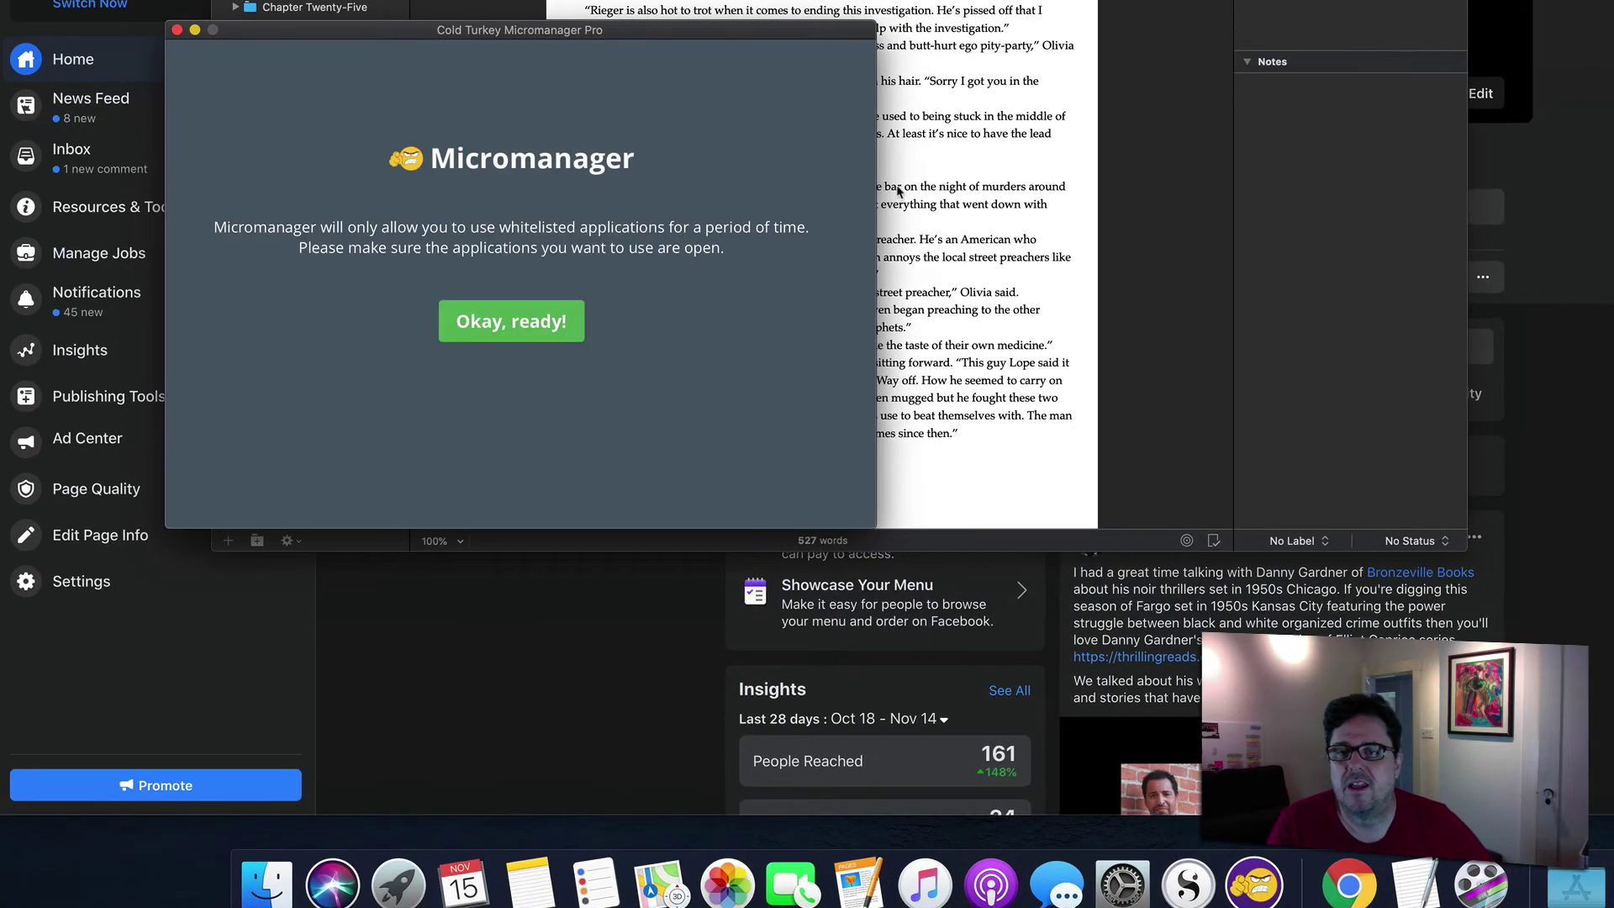
left_click_drag(750, 30, 1026, 2)
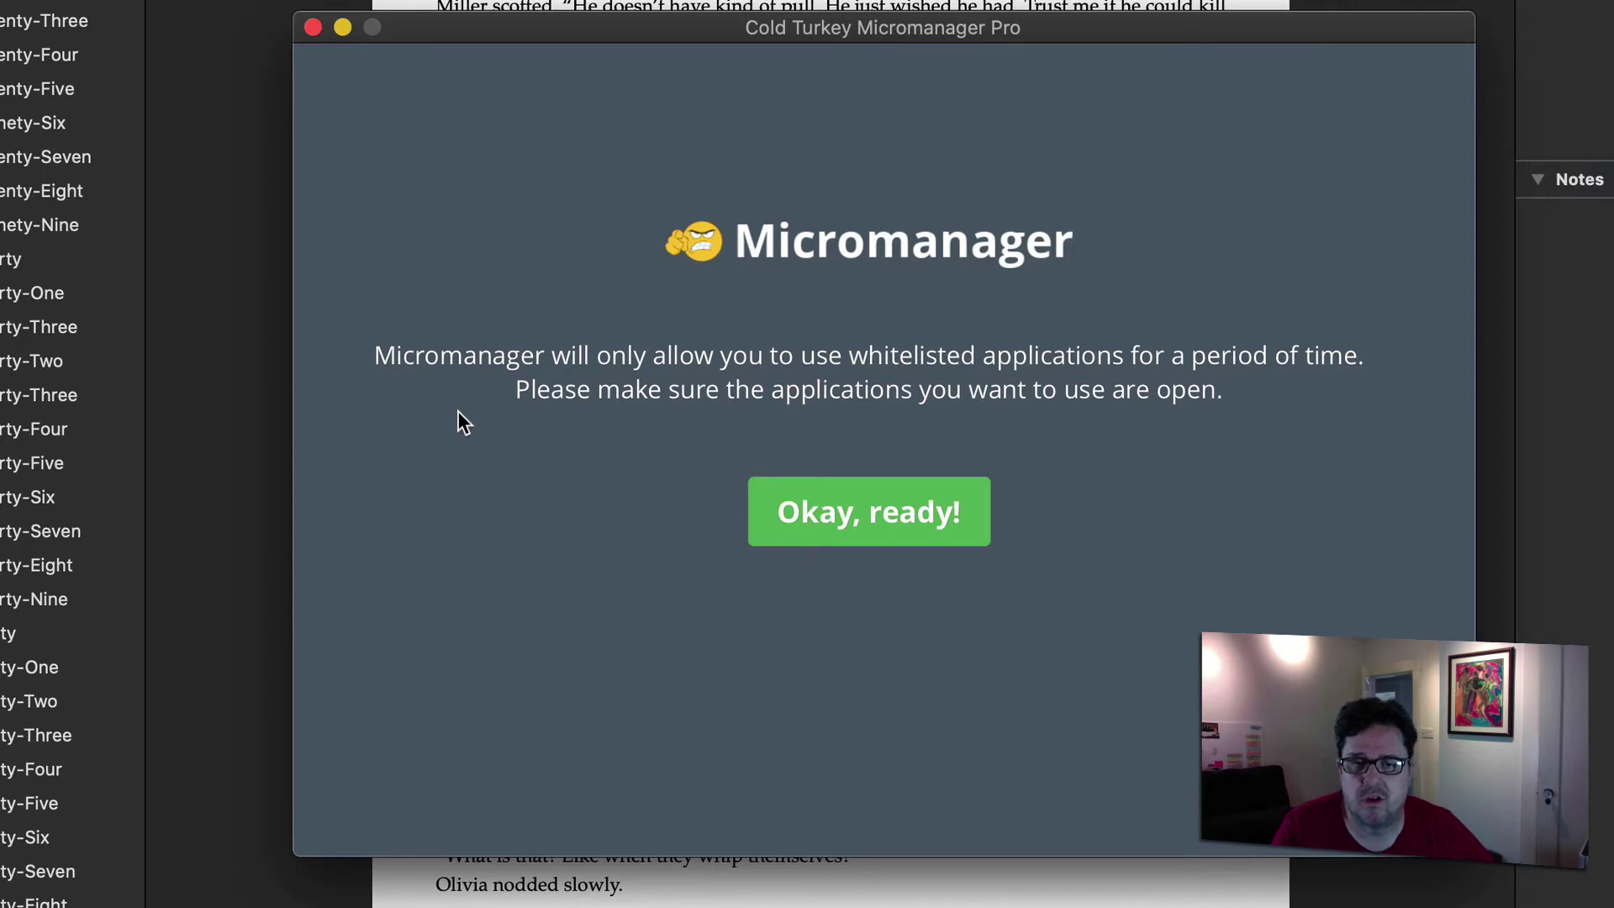
left_click(870, 523)
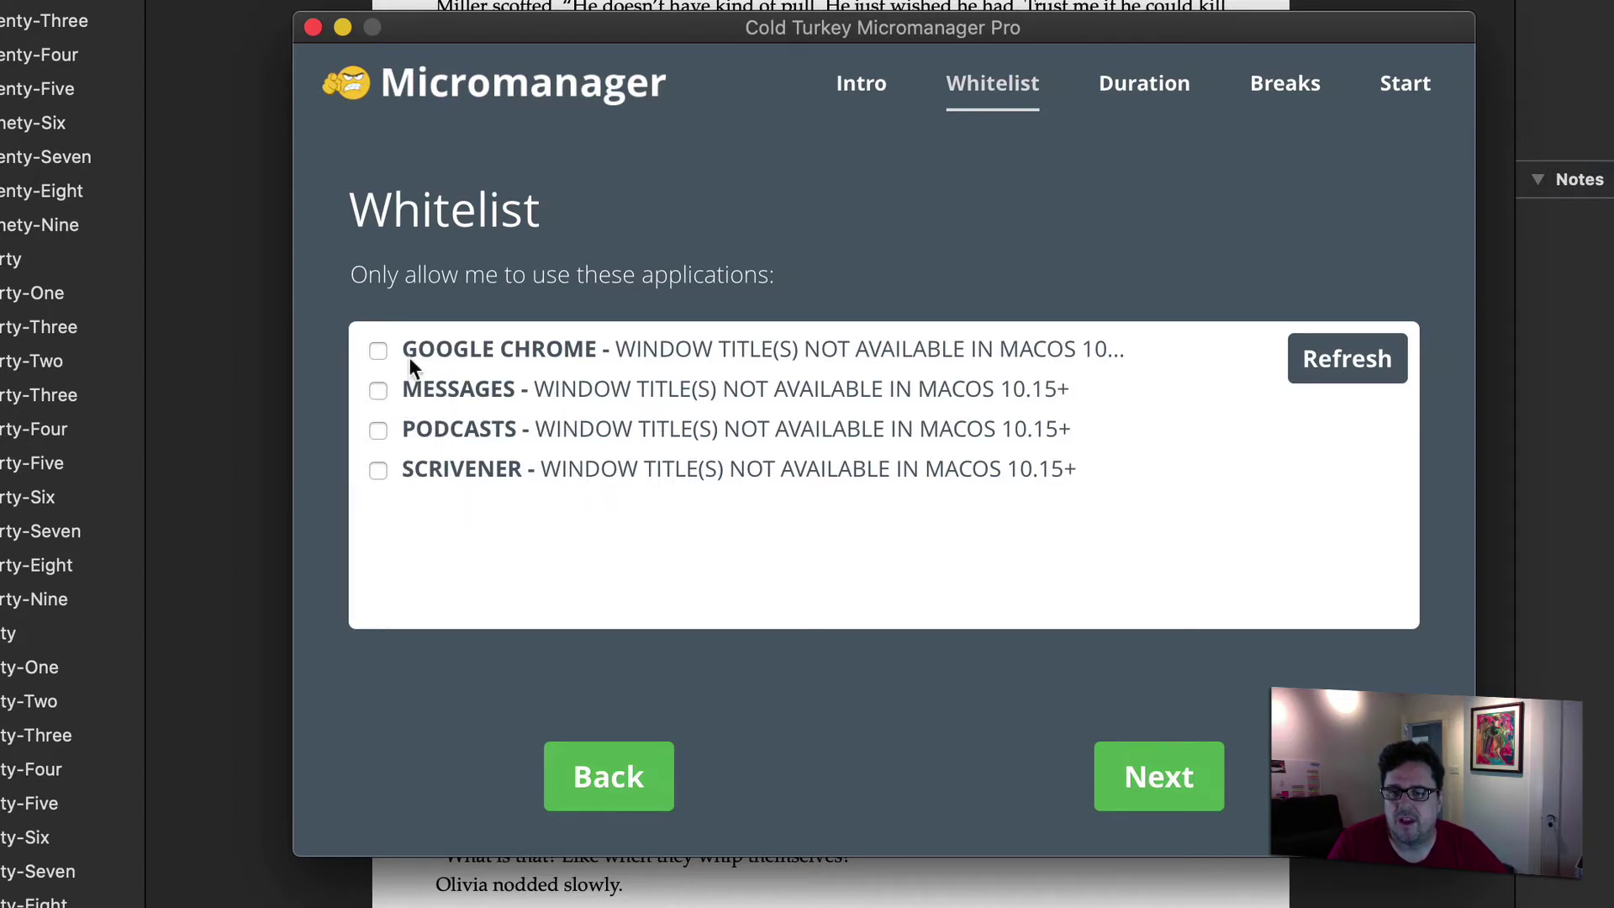
- Tick Scrivener as the only allowed application on the whitelist
left_click(380, 471)
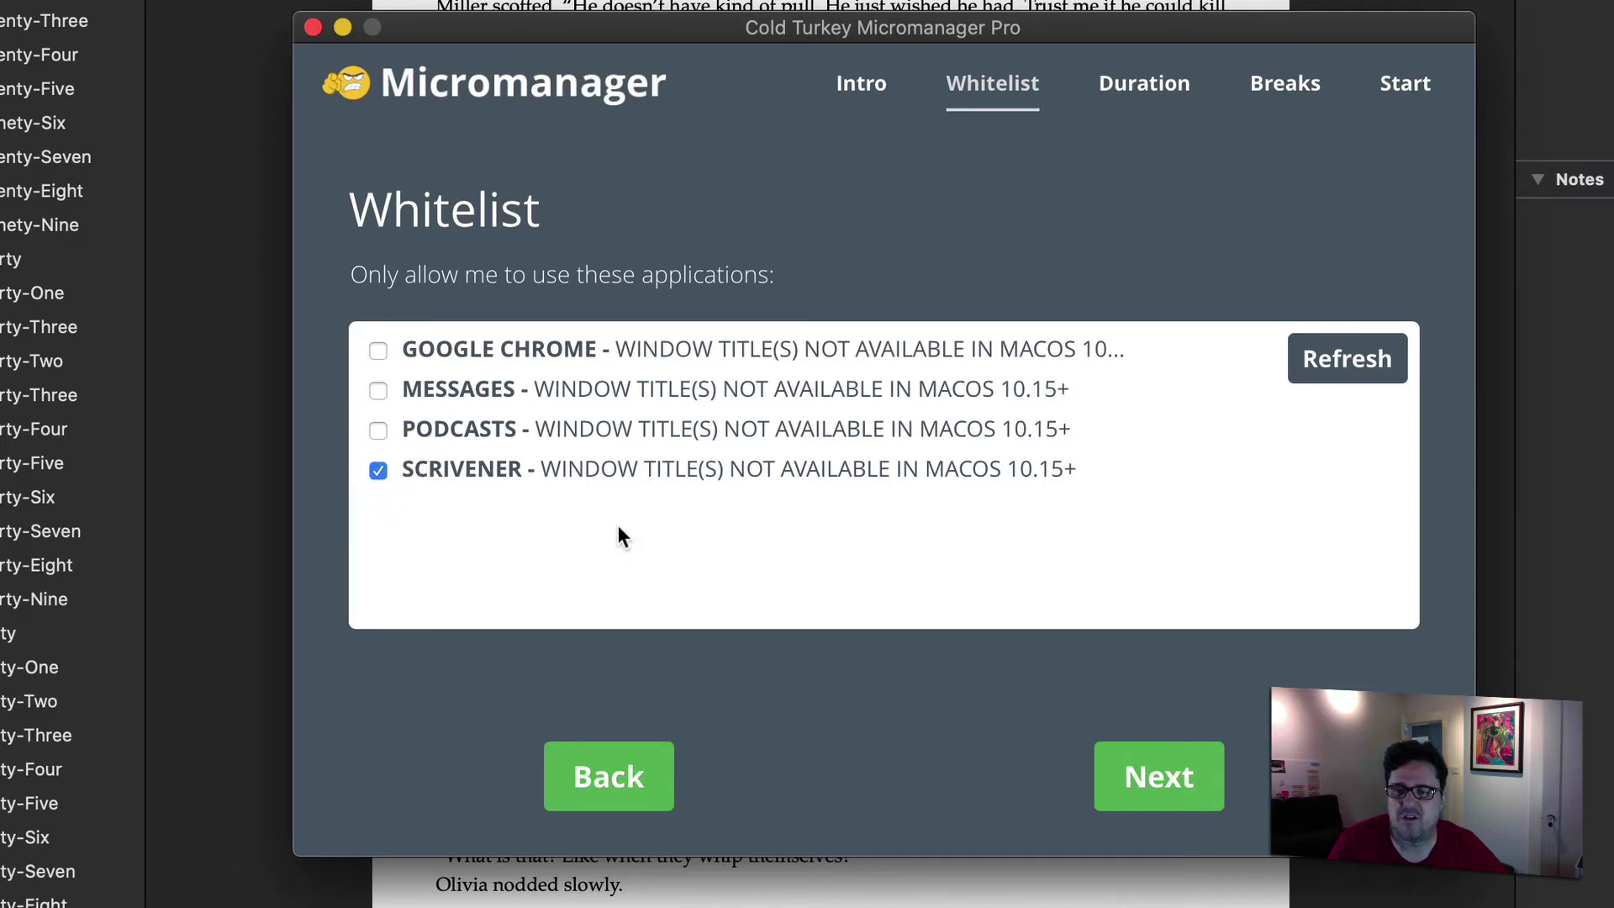
- Advance to the Duration step and select the countdown timer's minutes field
left_click(1125, 775)
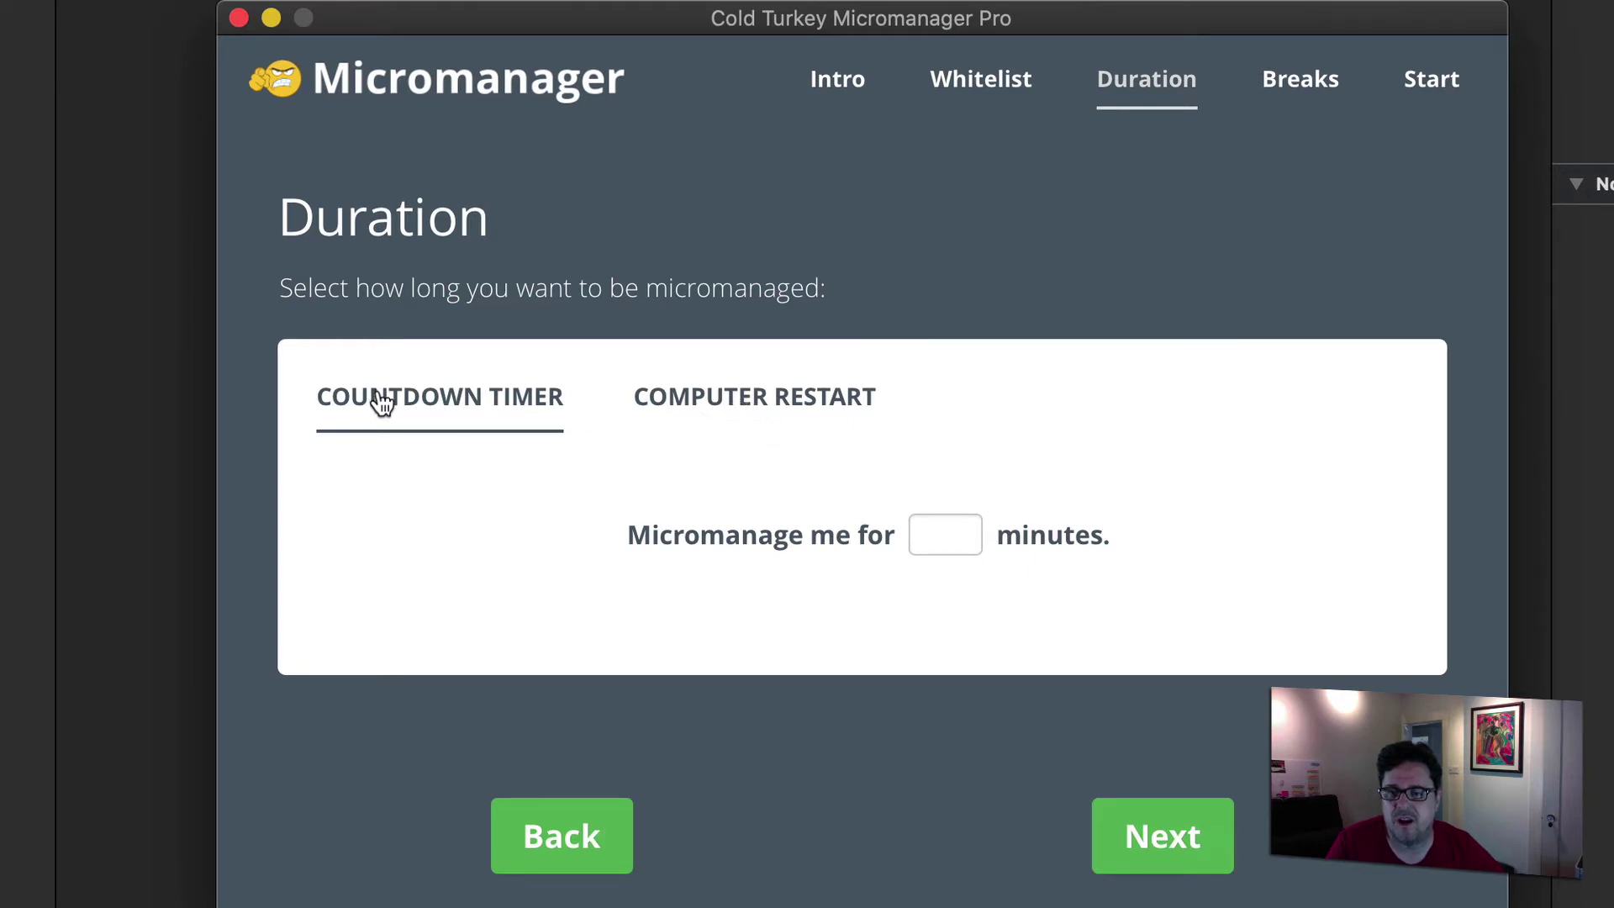
left_click(932, 531)
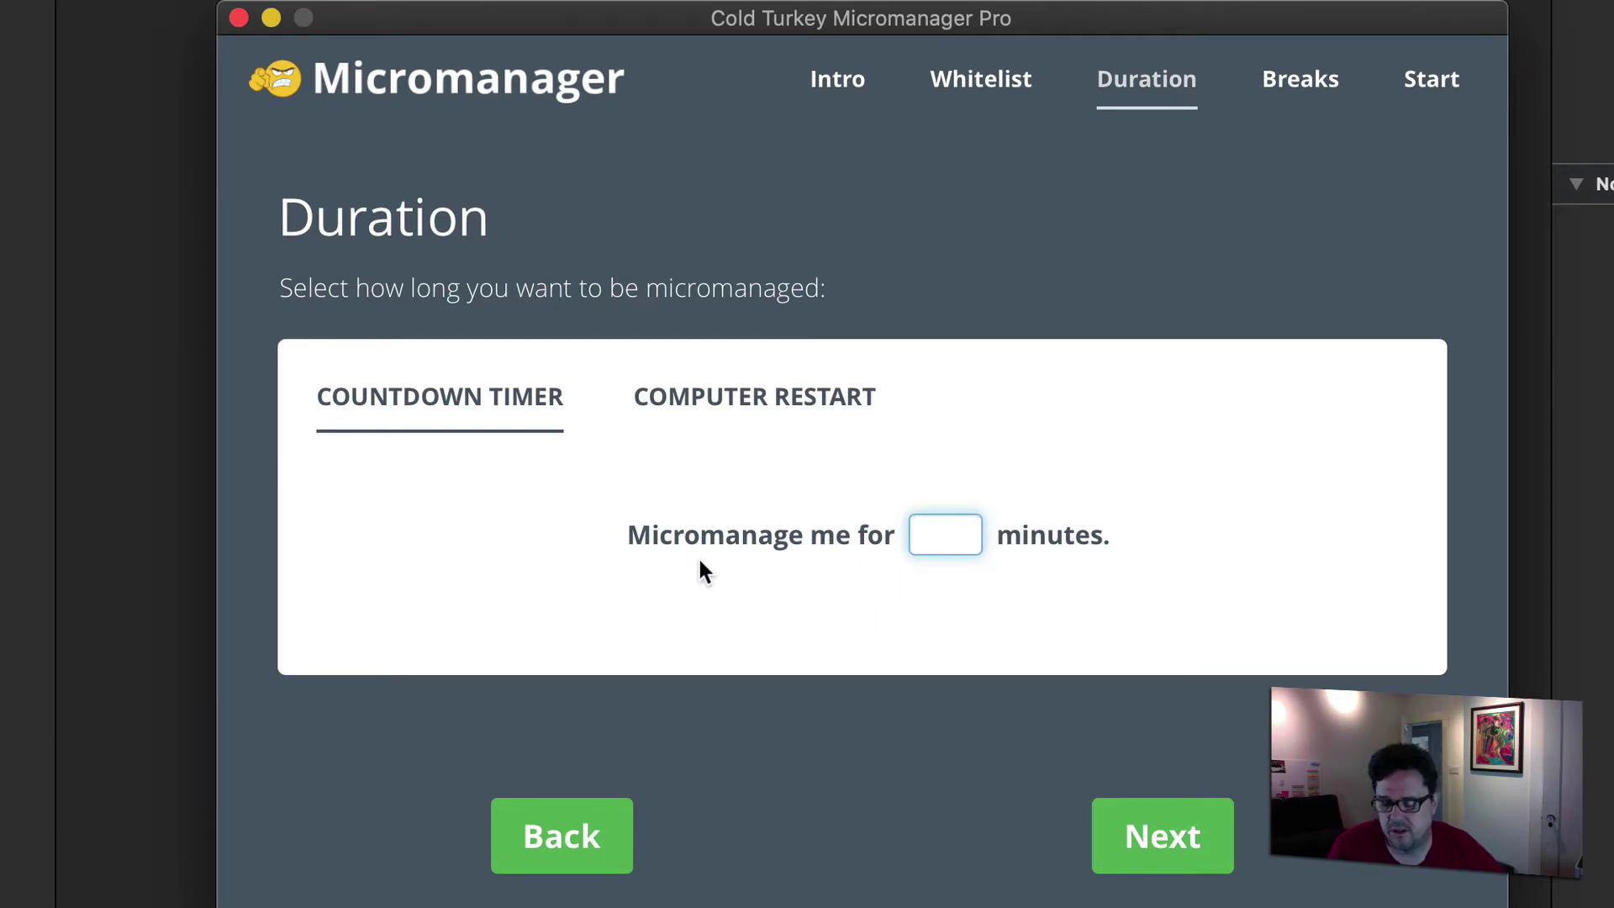
- Enter 1 minute, then preview Allowance and Pomodoro Timer before choosing No Breaks
type("1")
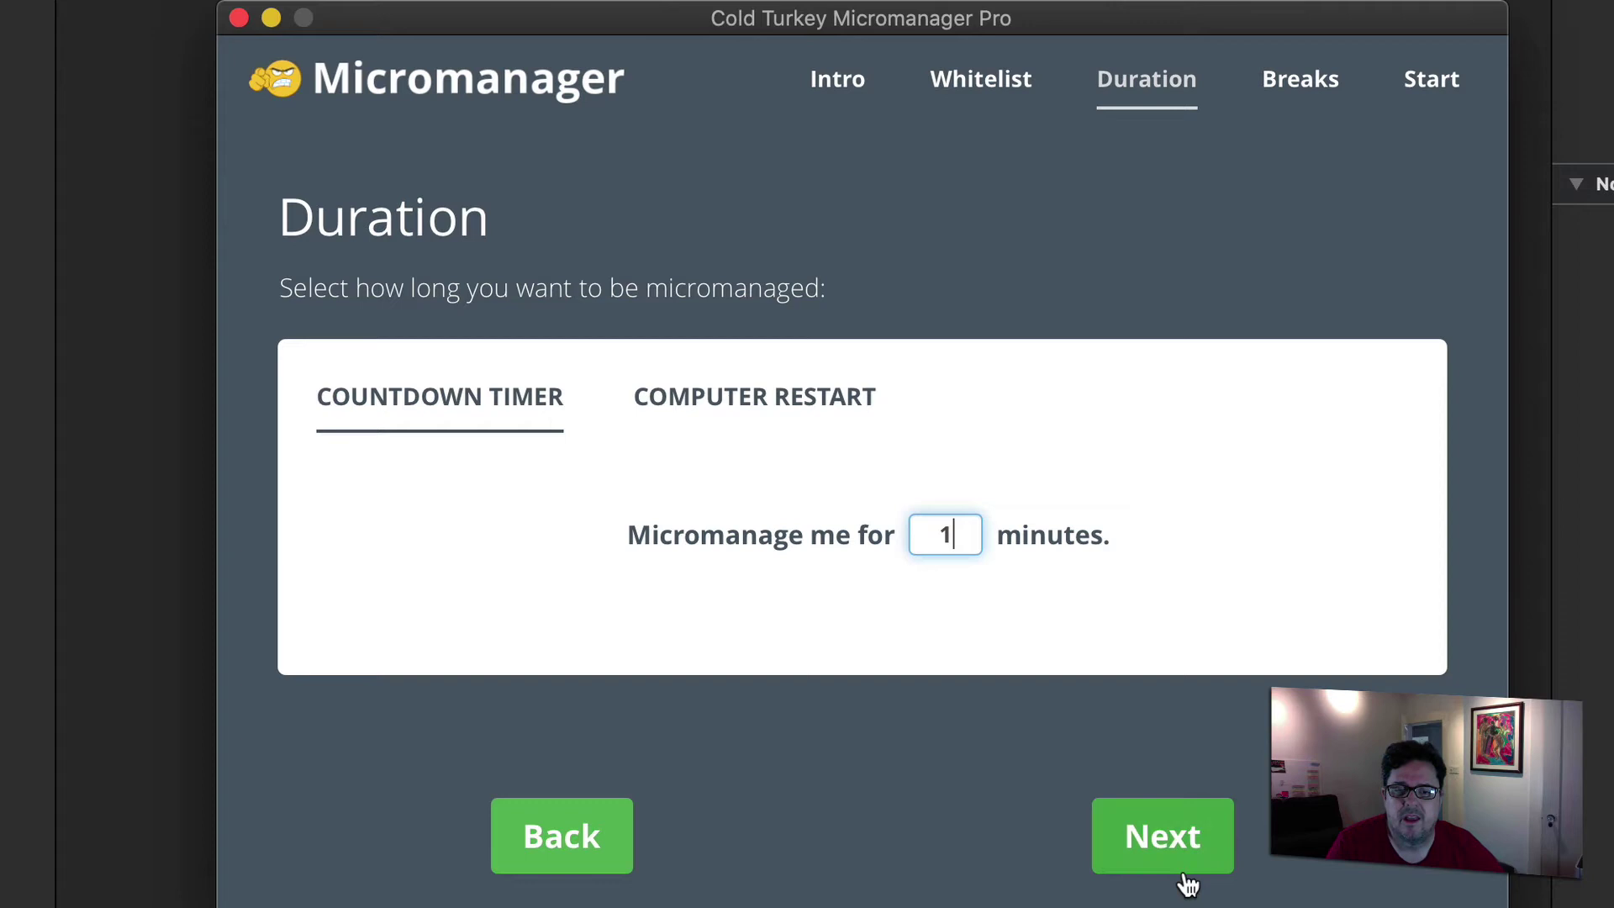
left_click(1160, 856)
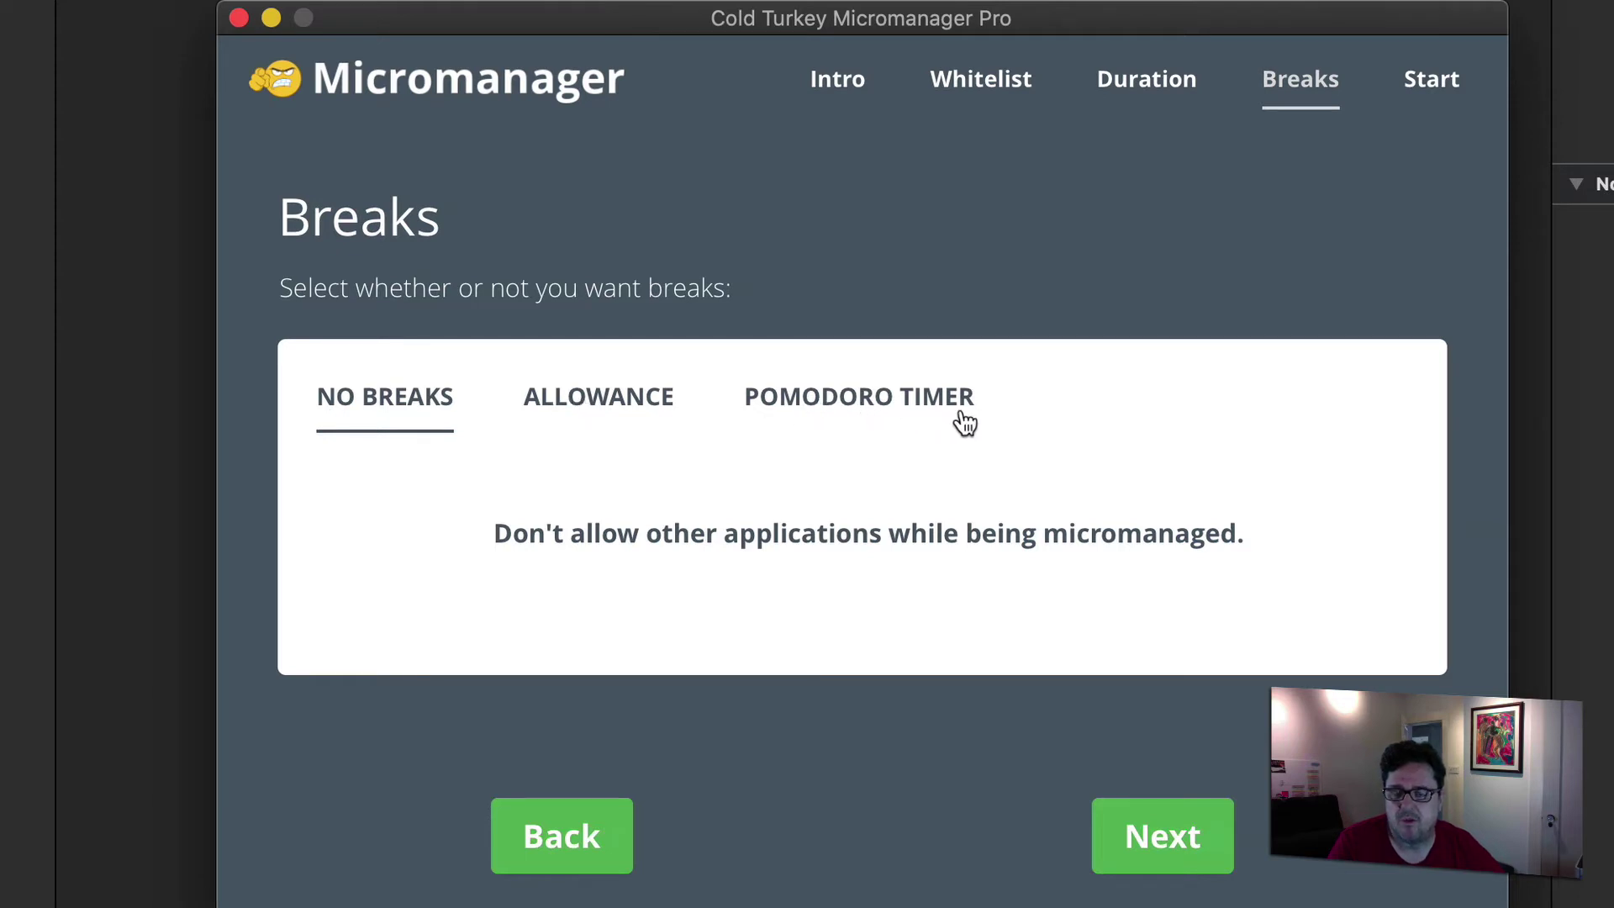
left_click(562, 402)
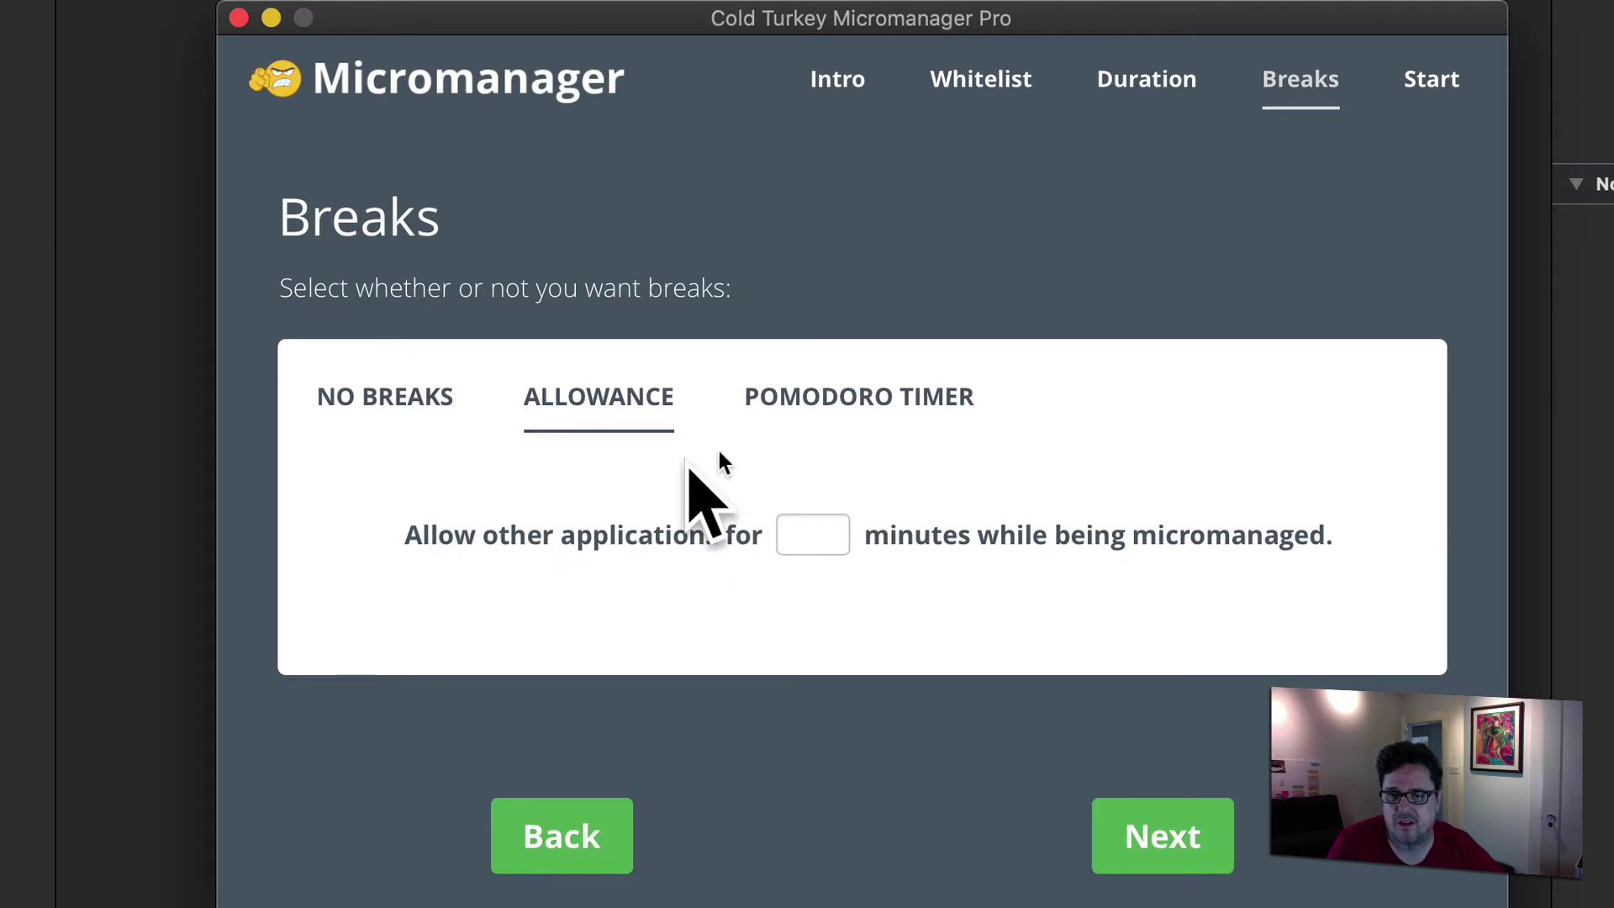
left_click(824, 405)
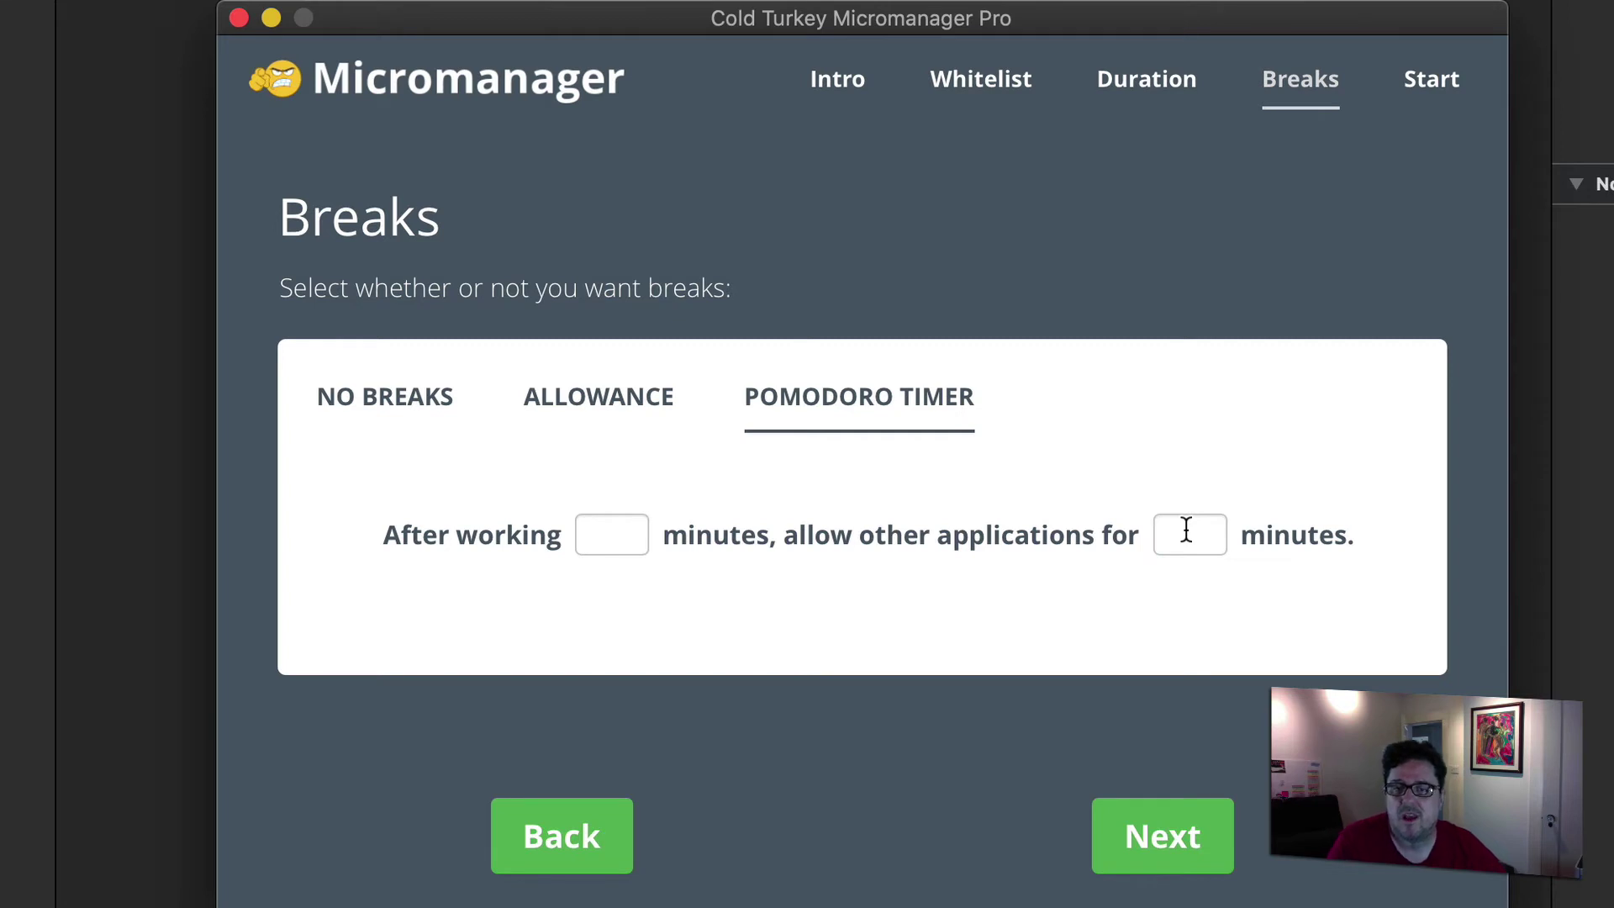
left_click(385, 397)
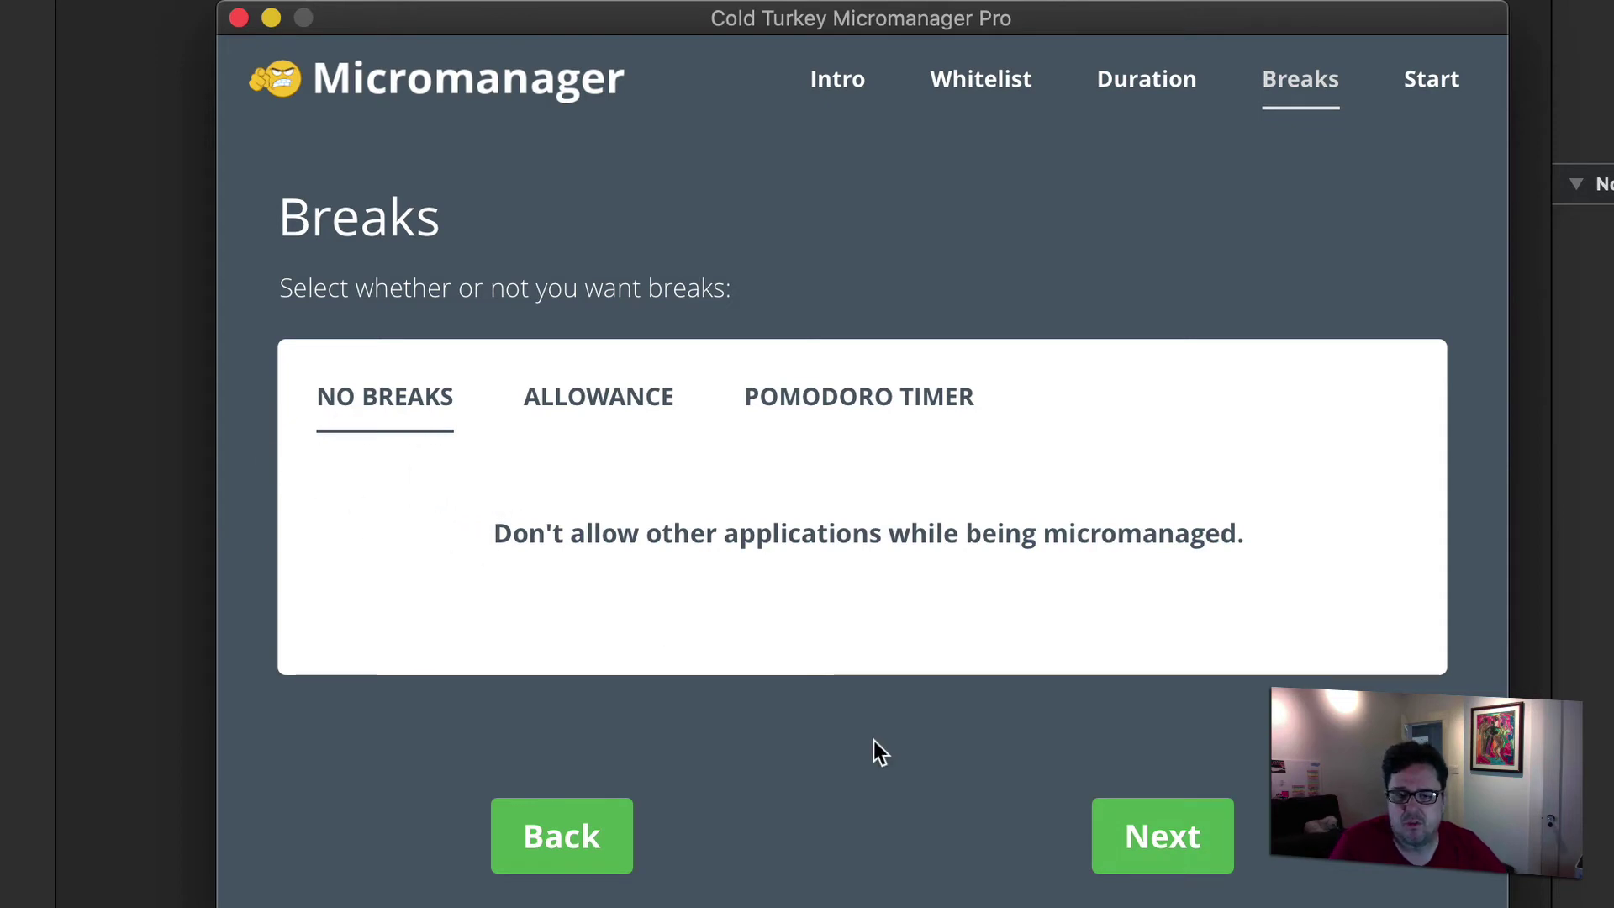
- Move through to the summary and start the one-minute, no-break, Scrivener-only session
left_click(575, 808)
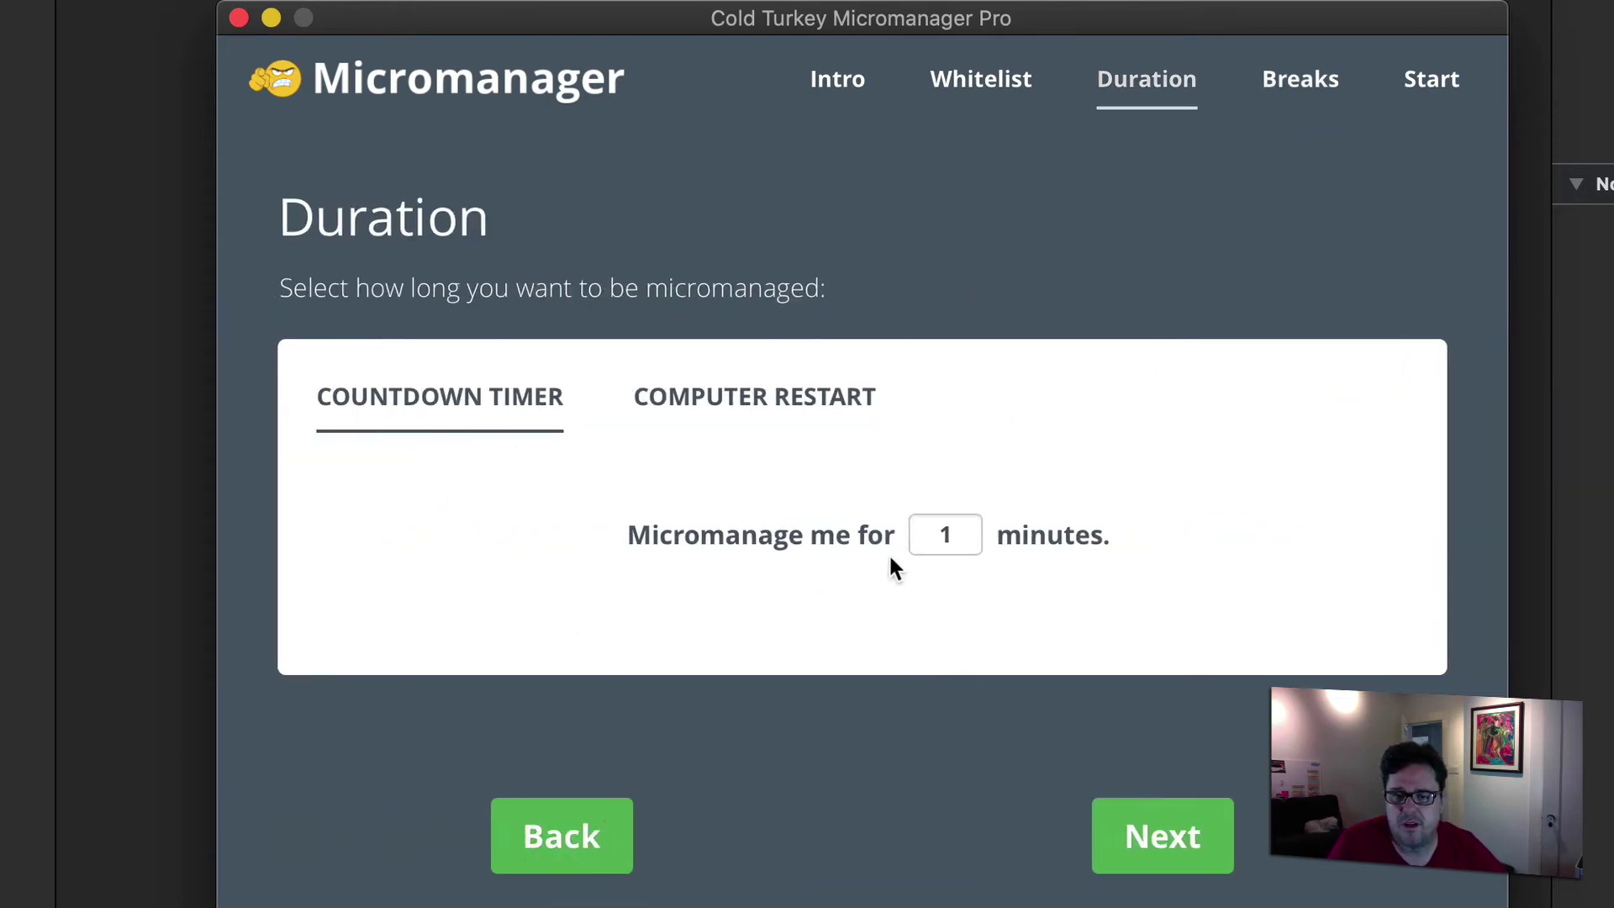
left_click(1217, 841)
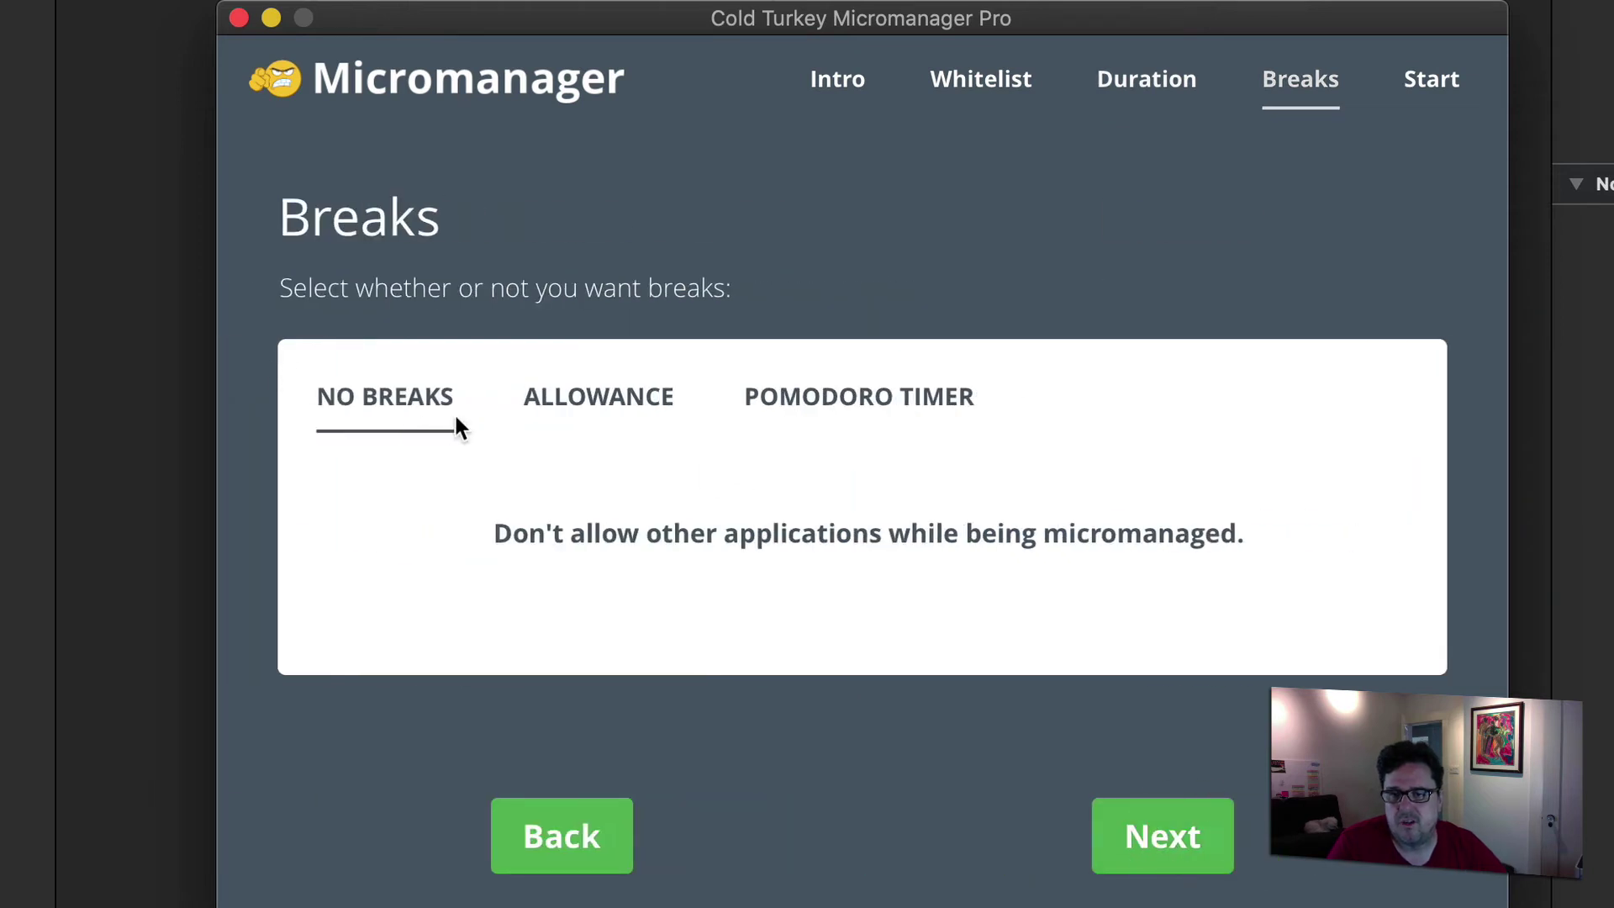
left_click(1132, 835)
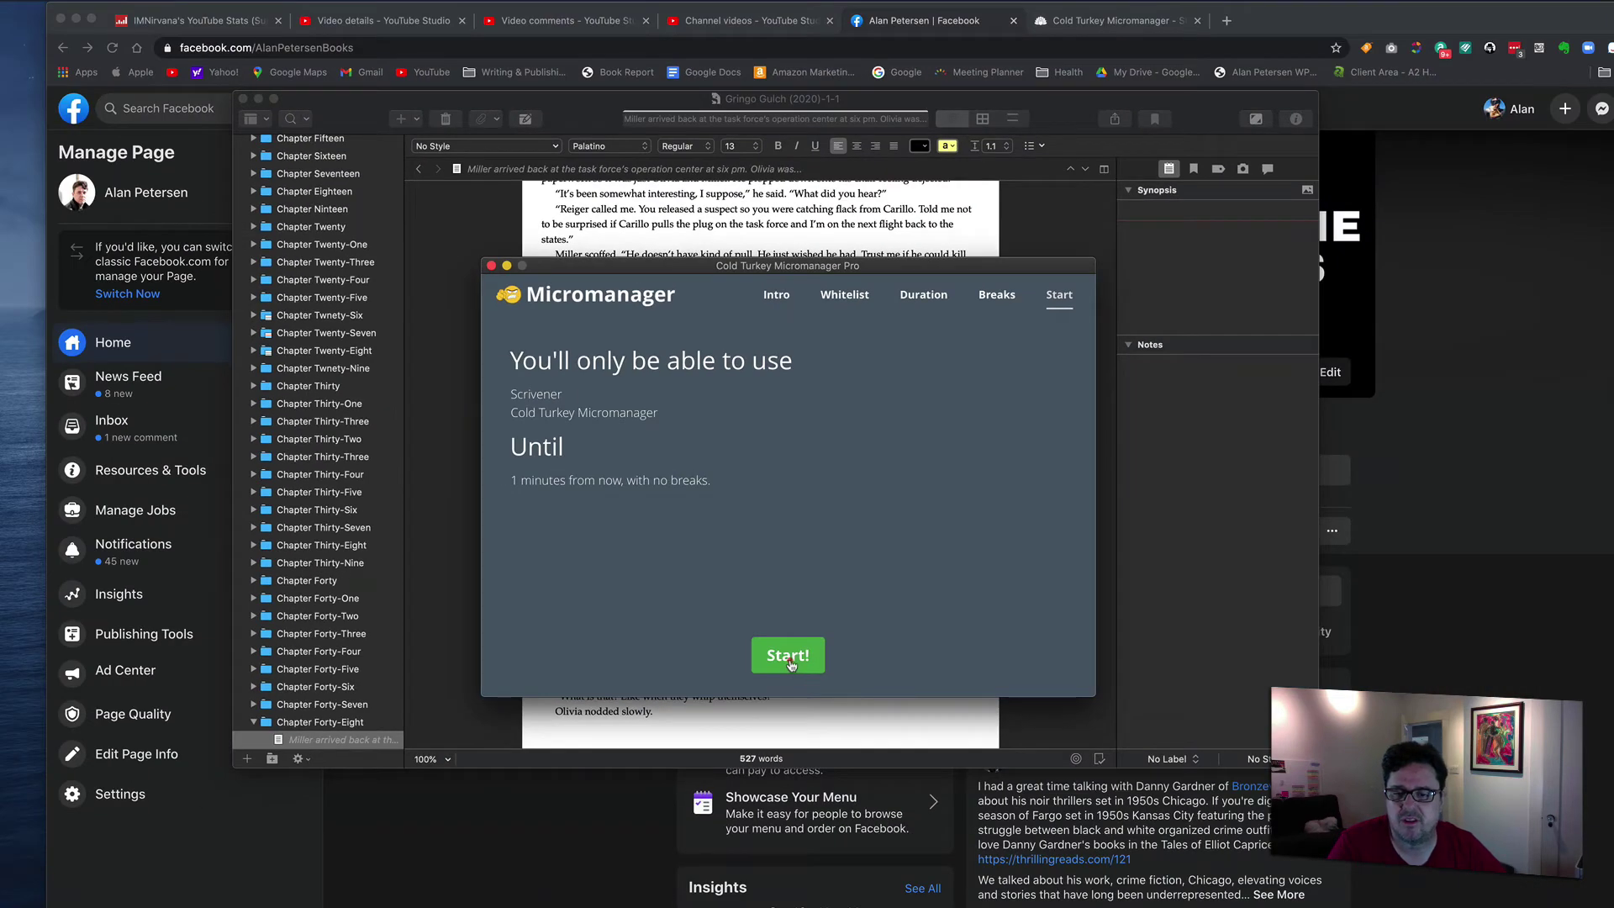
left_click(862, 836)
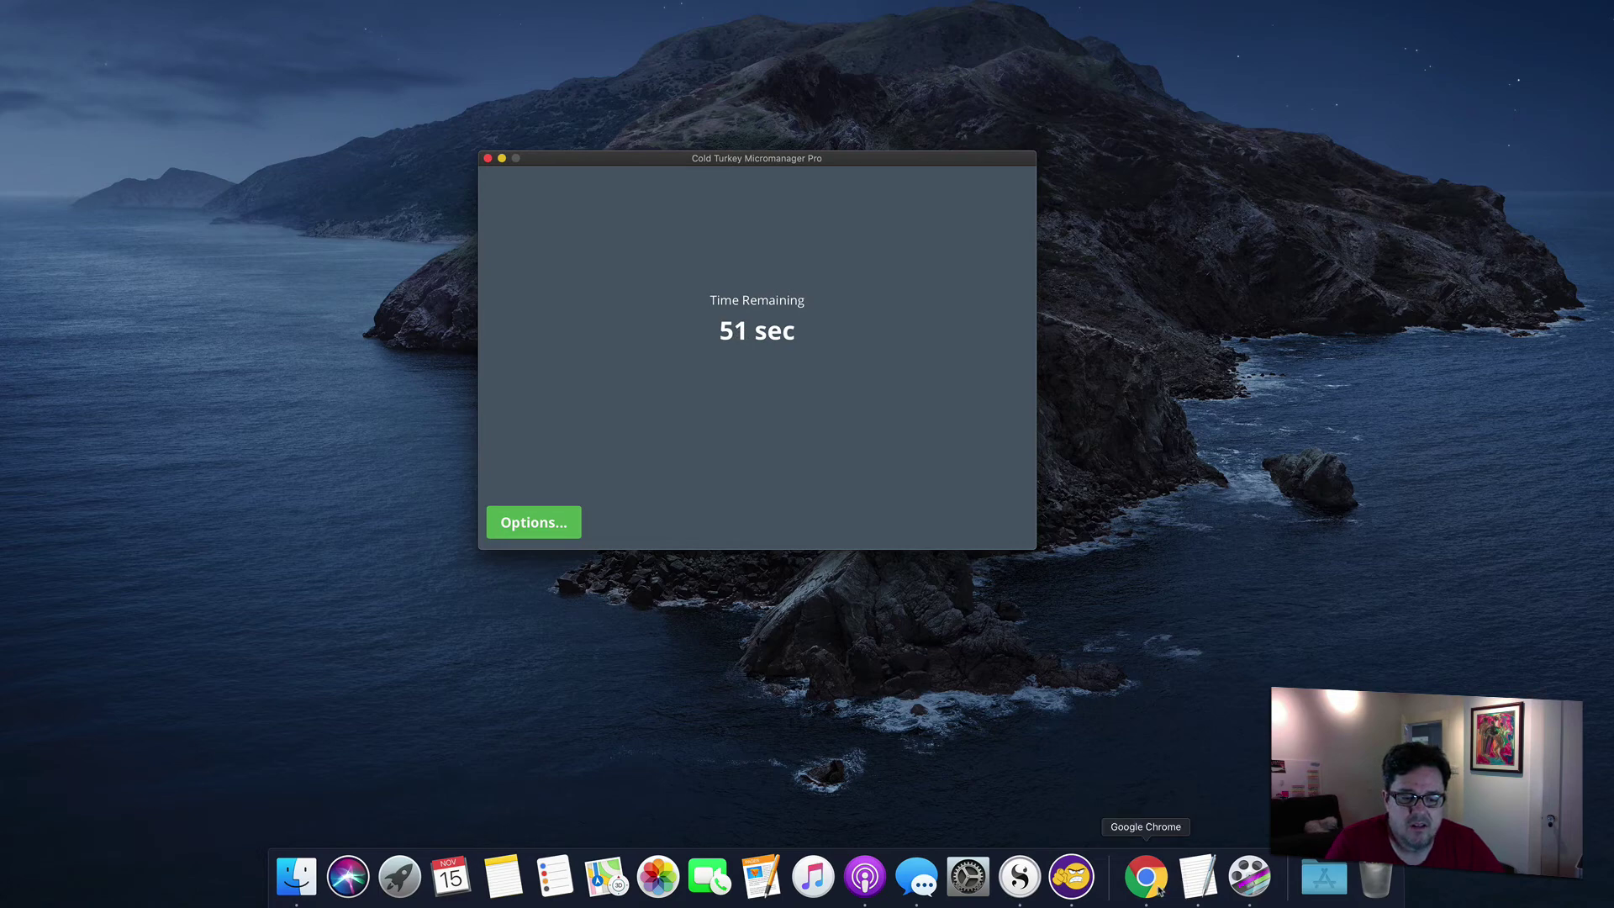
left_click(1148, 879)
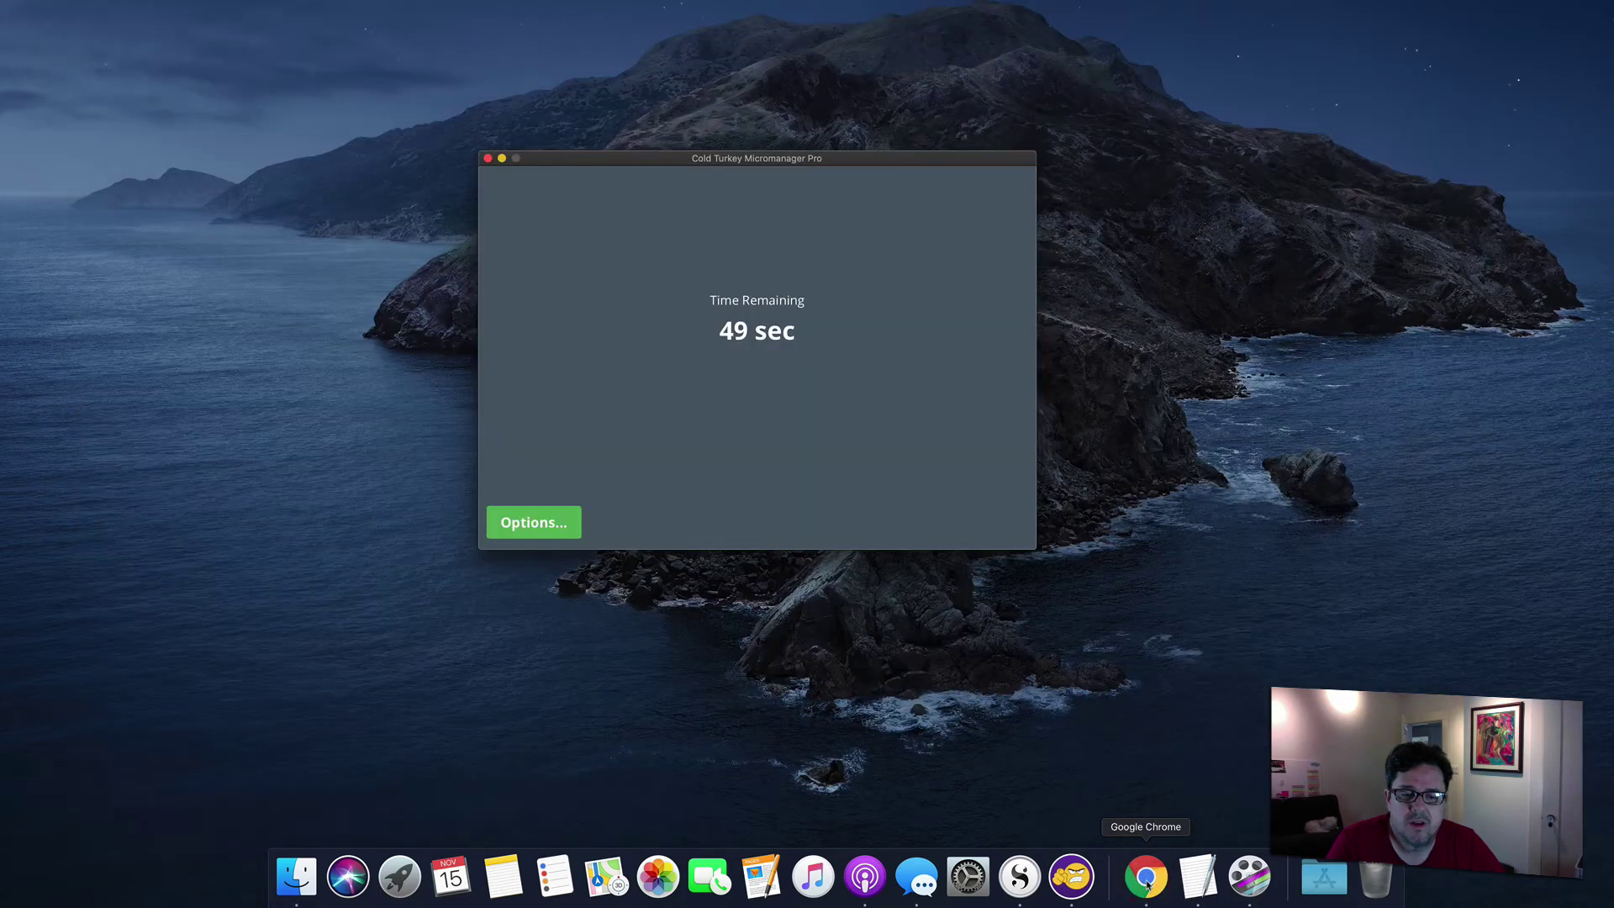
left_click(1148, 879)
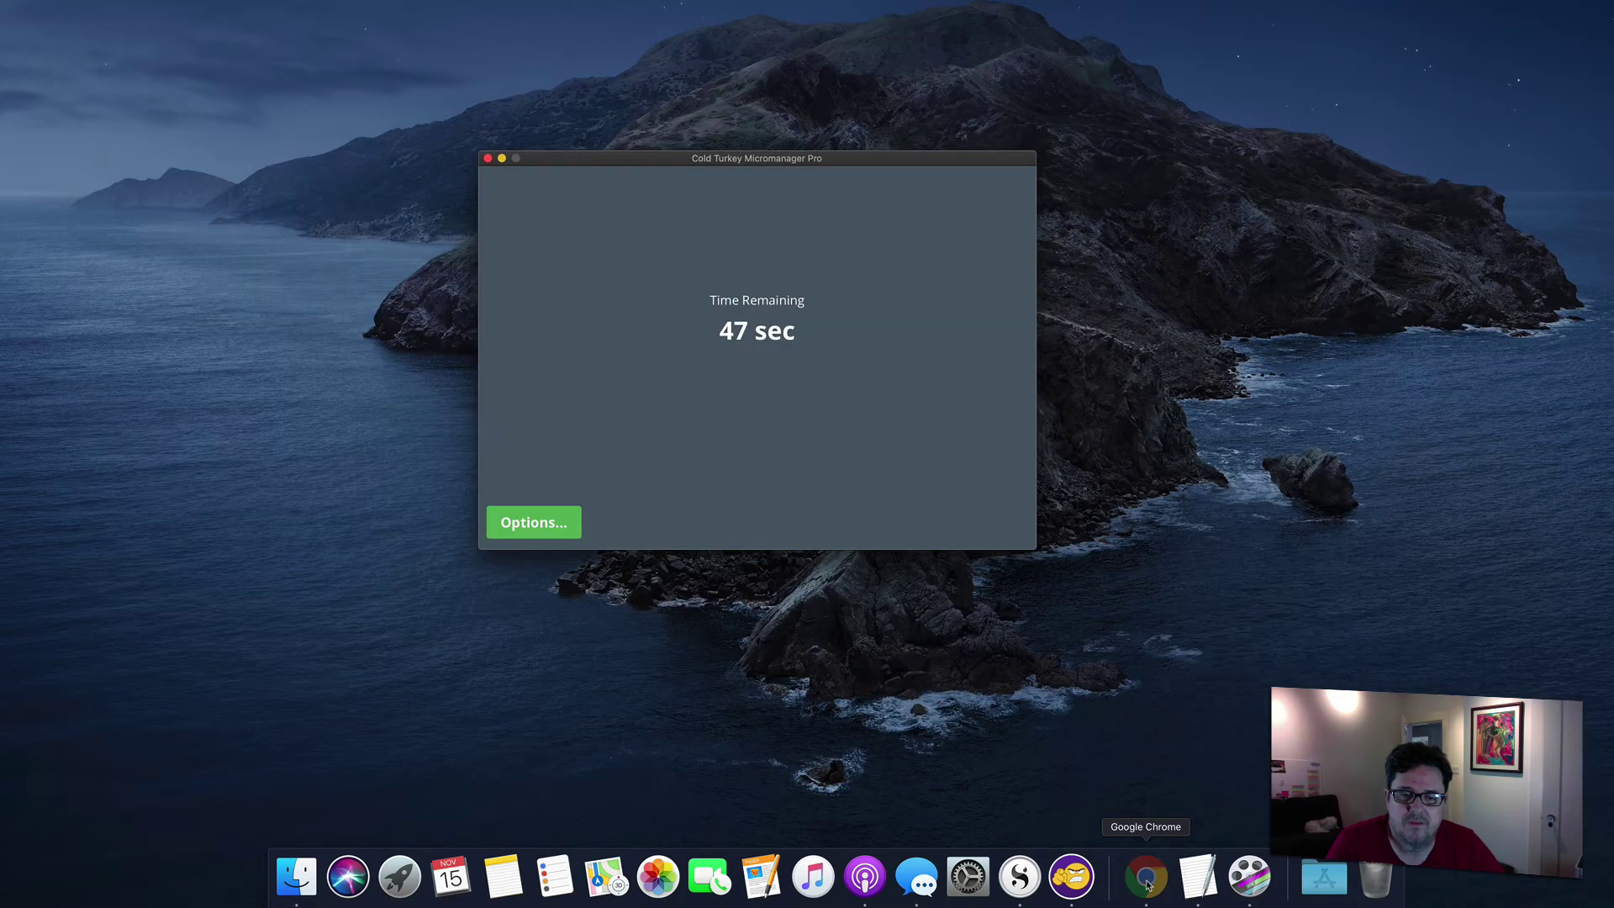
left_click(1147, 881)
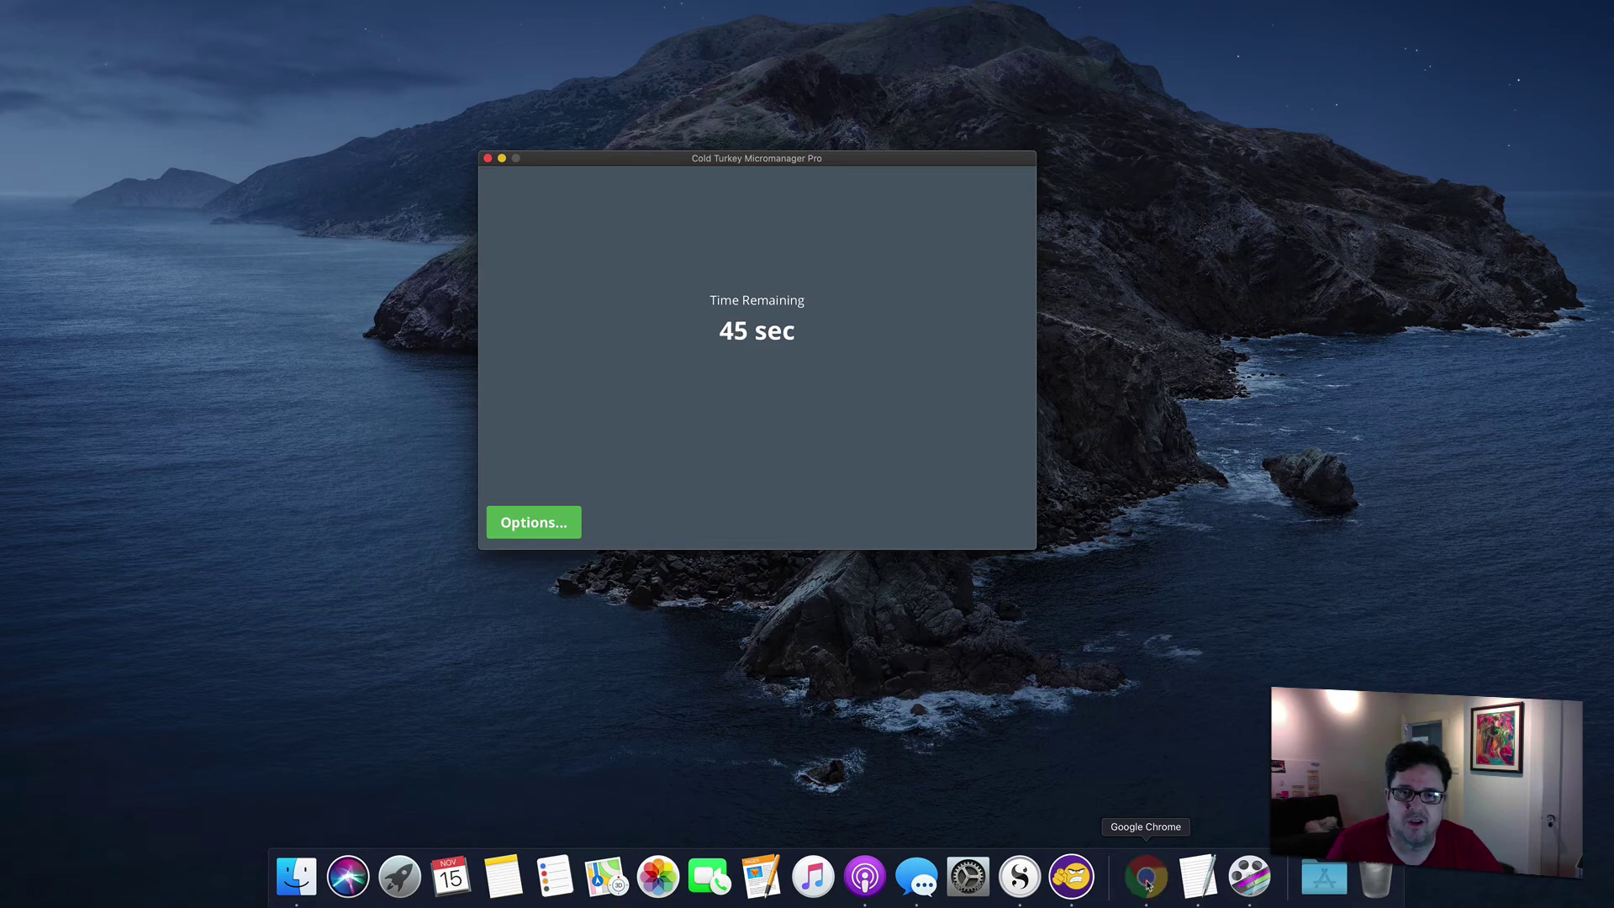
left_click(867, 883)
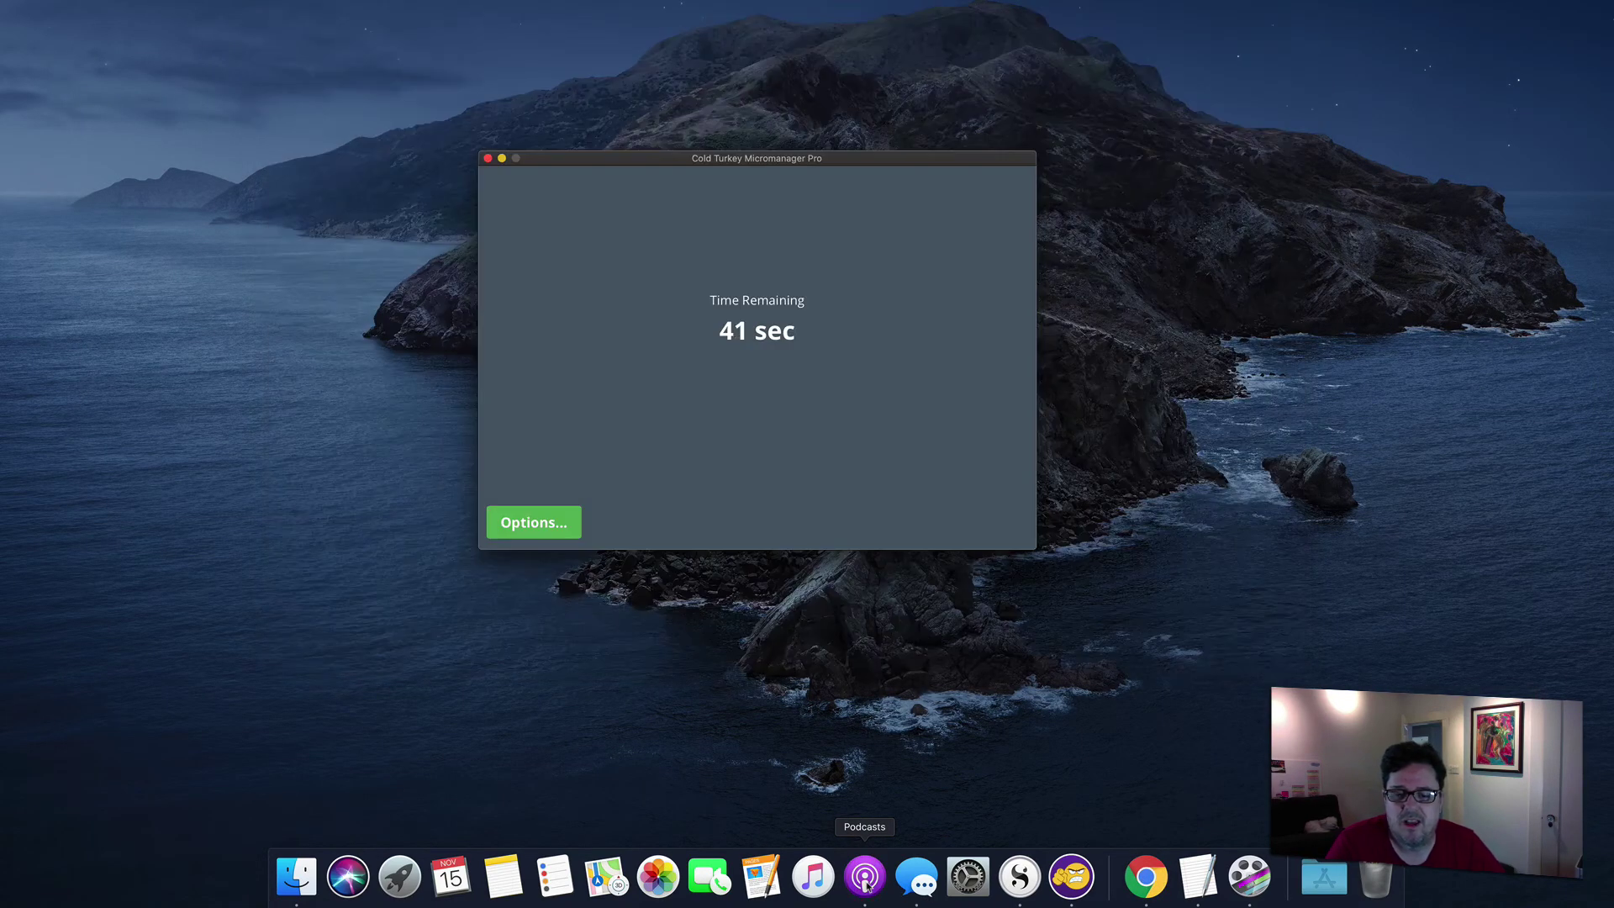
left_click(867, 883)
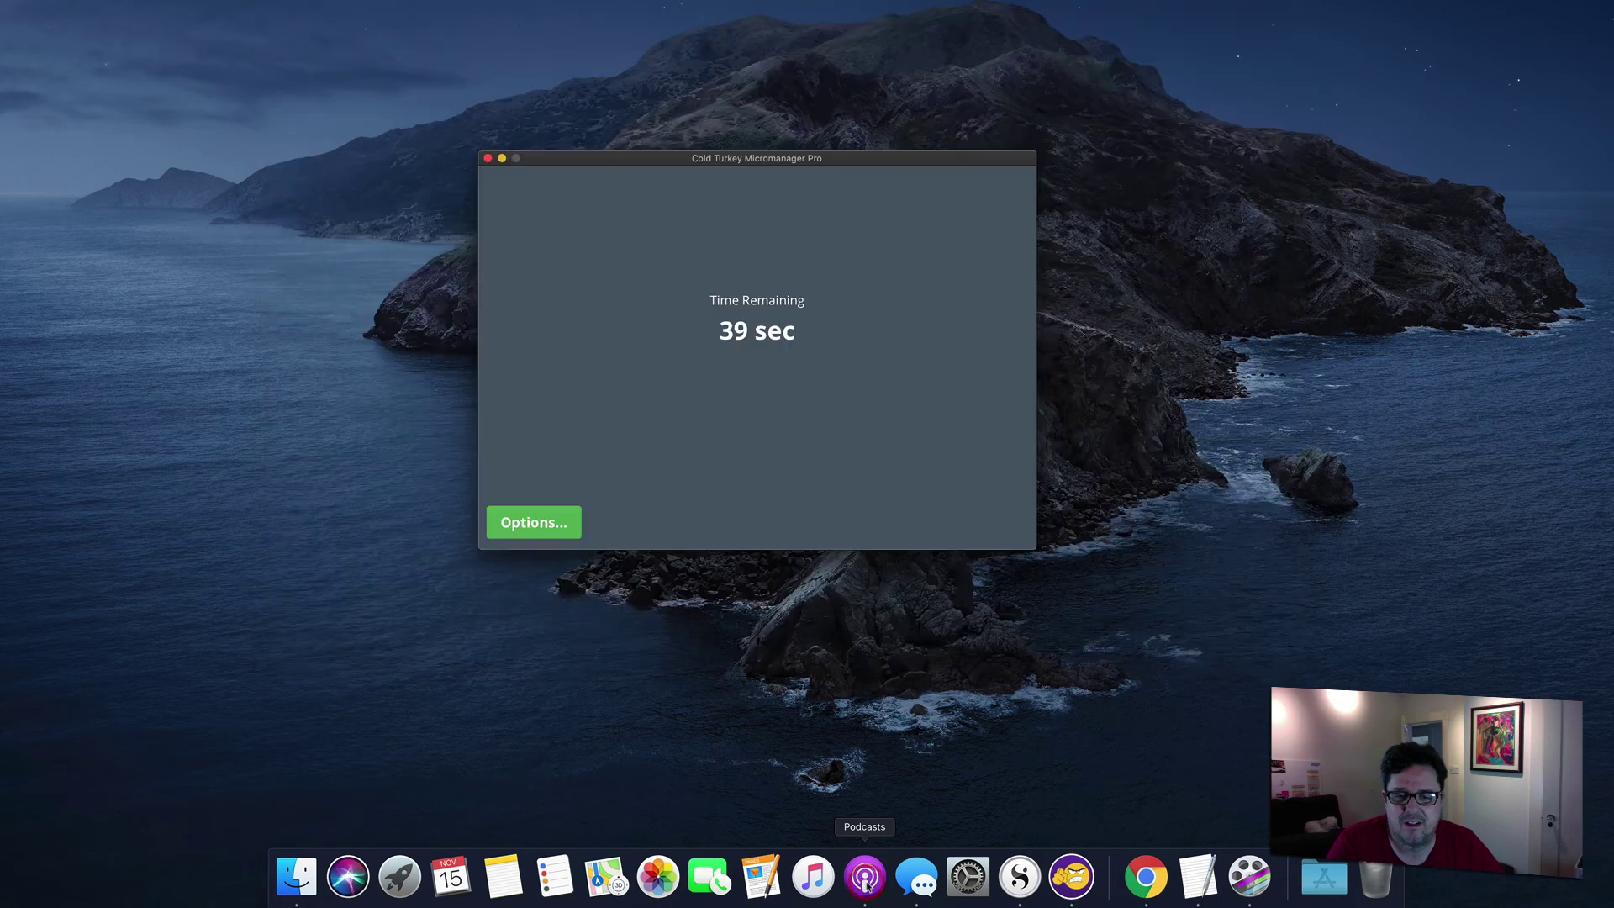
left_click(1145, 881)
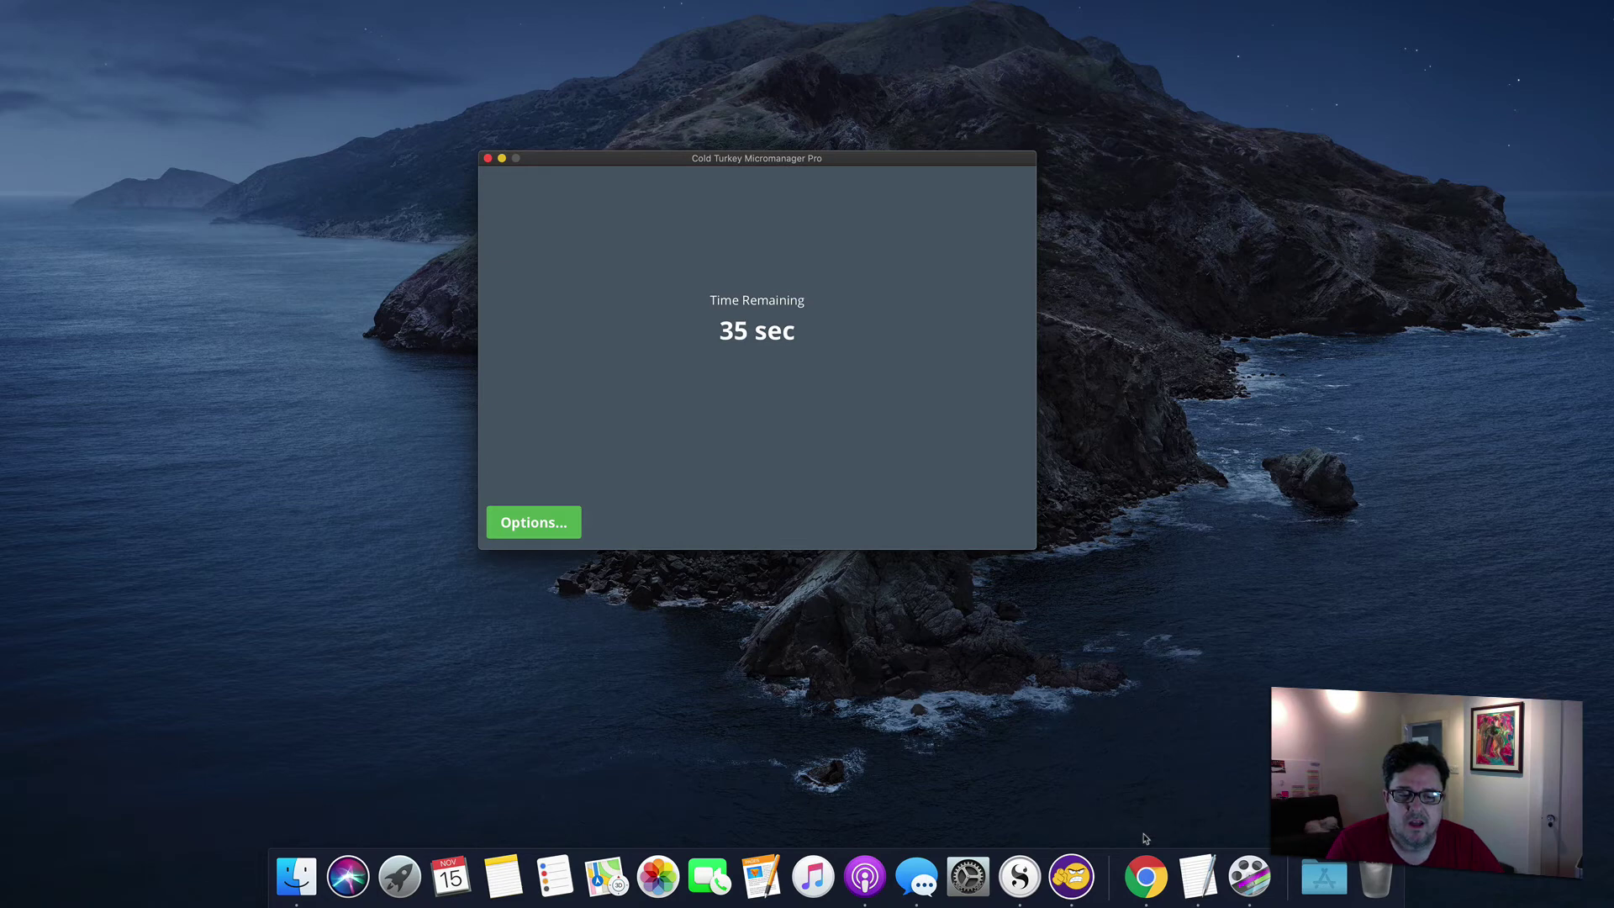
- In Scrivener, type and delete test letters, then add a new paragraph after 'Olivia nodded slowly.'
left_click(1019, 877)
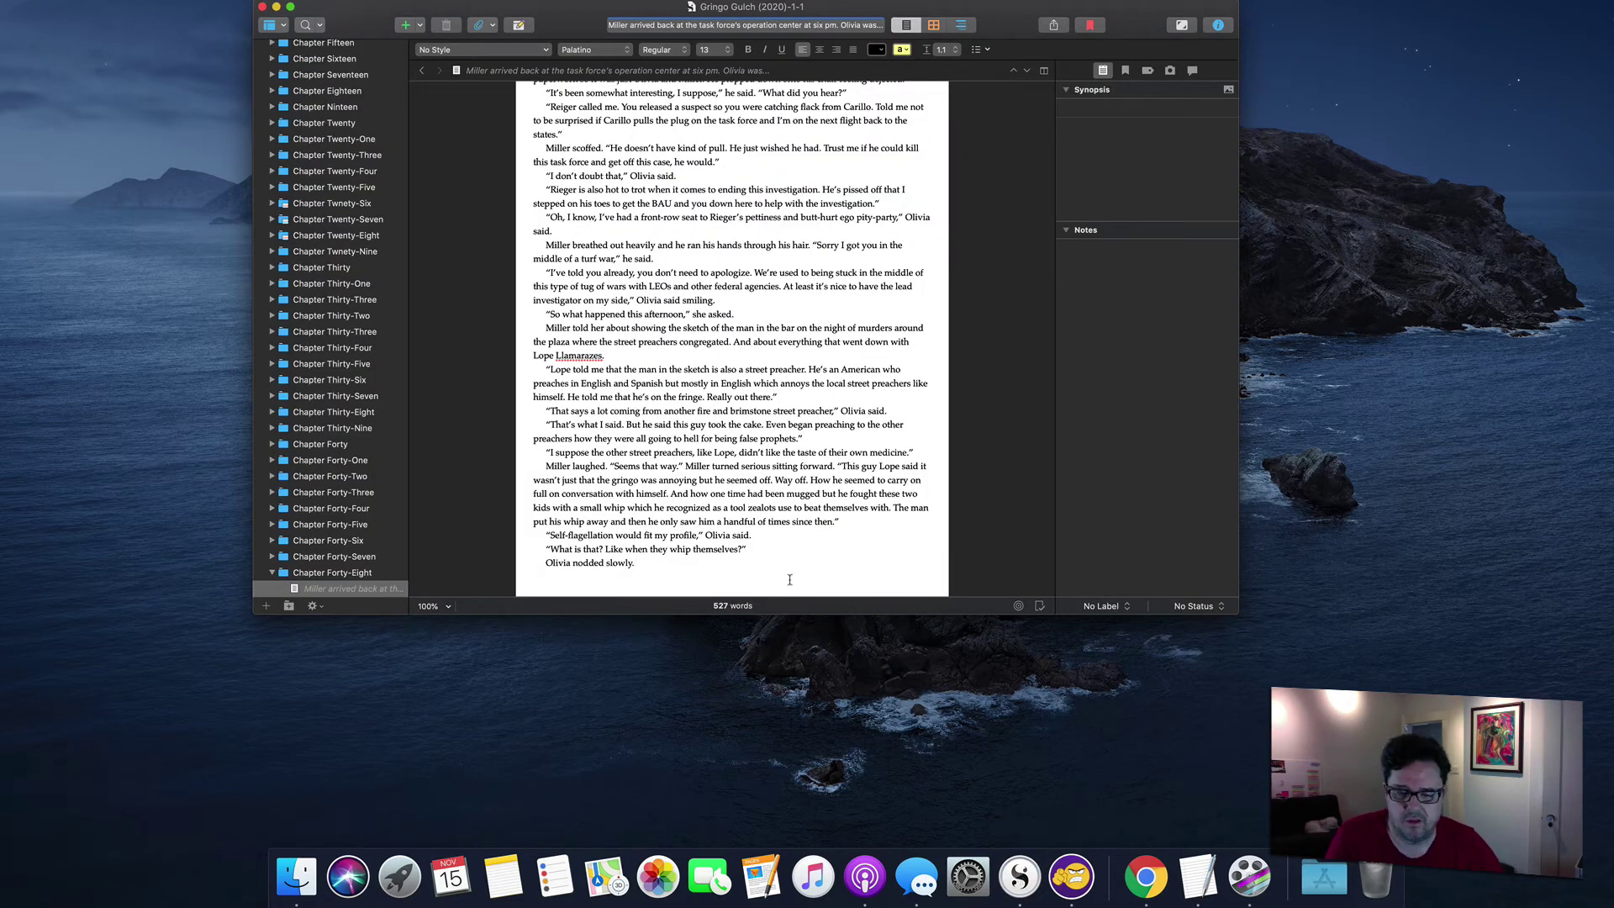
type("dddddd")
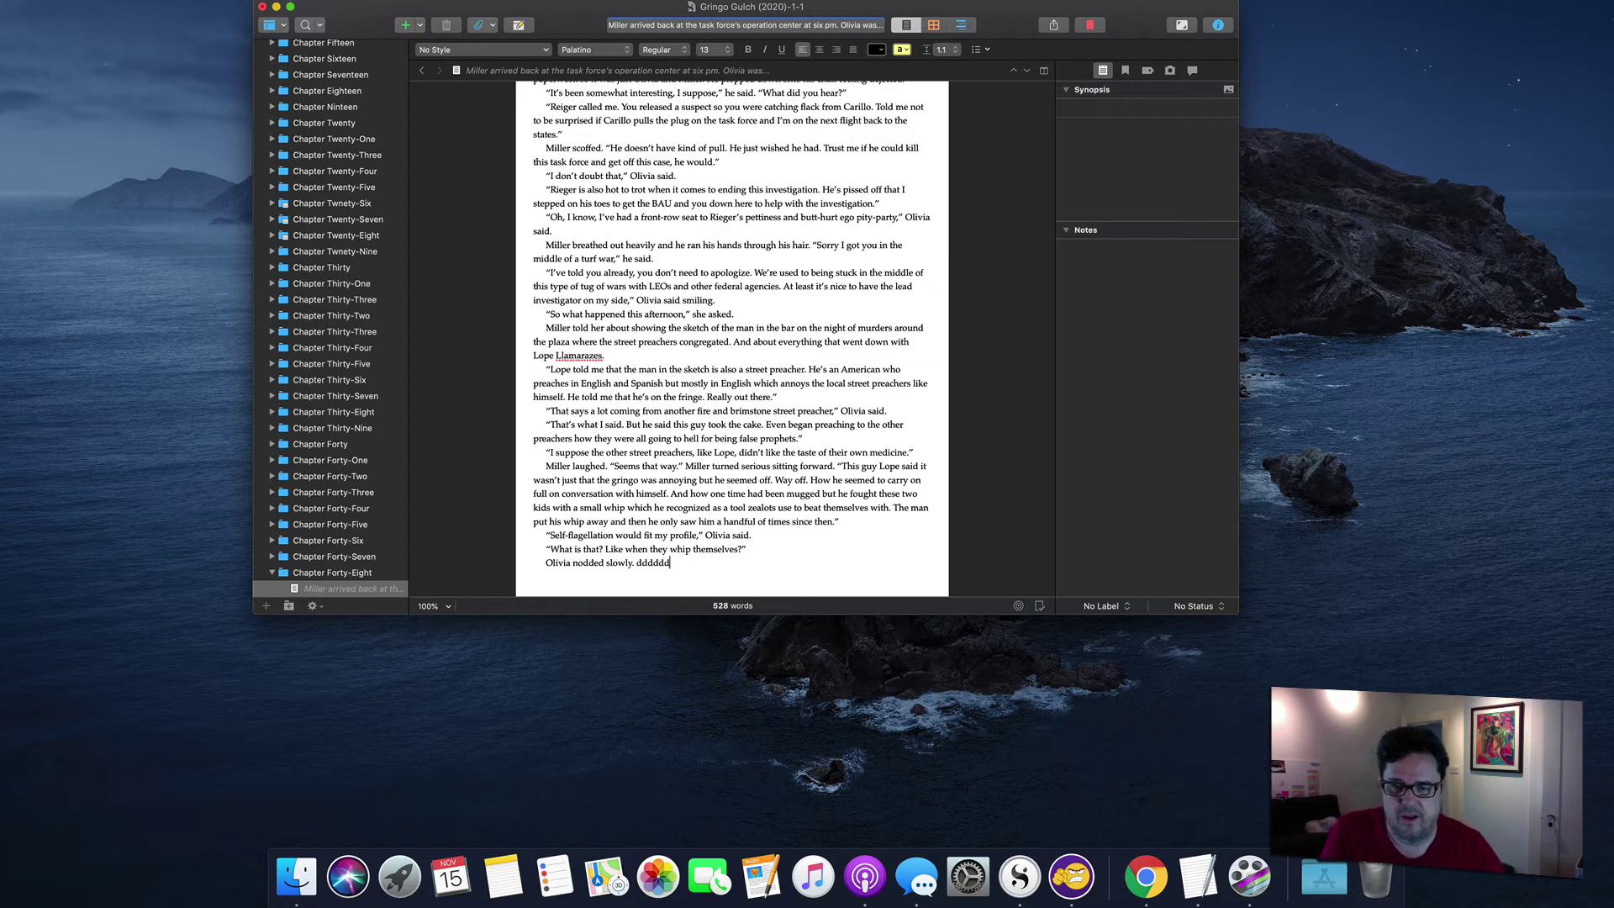
key("BackSpace")
key("BackSpace")
key("BackSpace")
key("BackSpace")
key("Return")
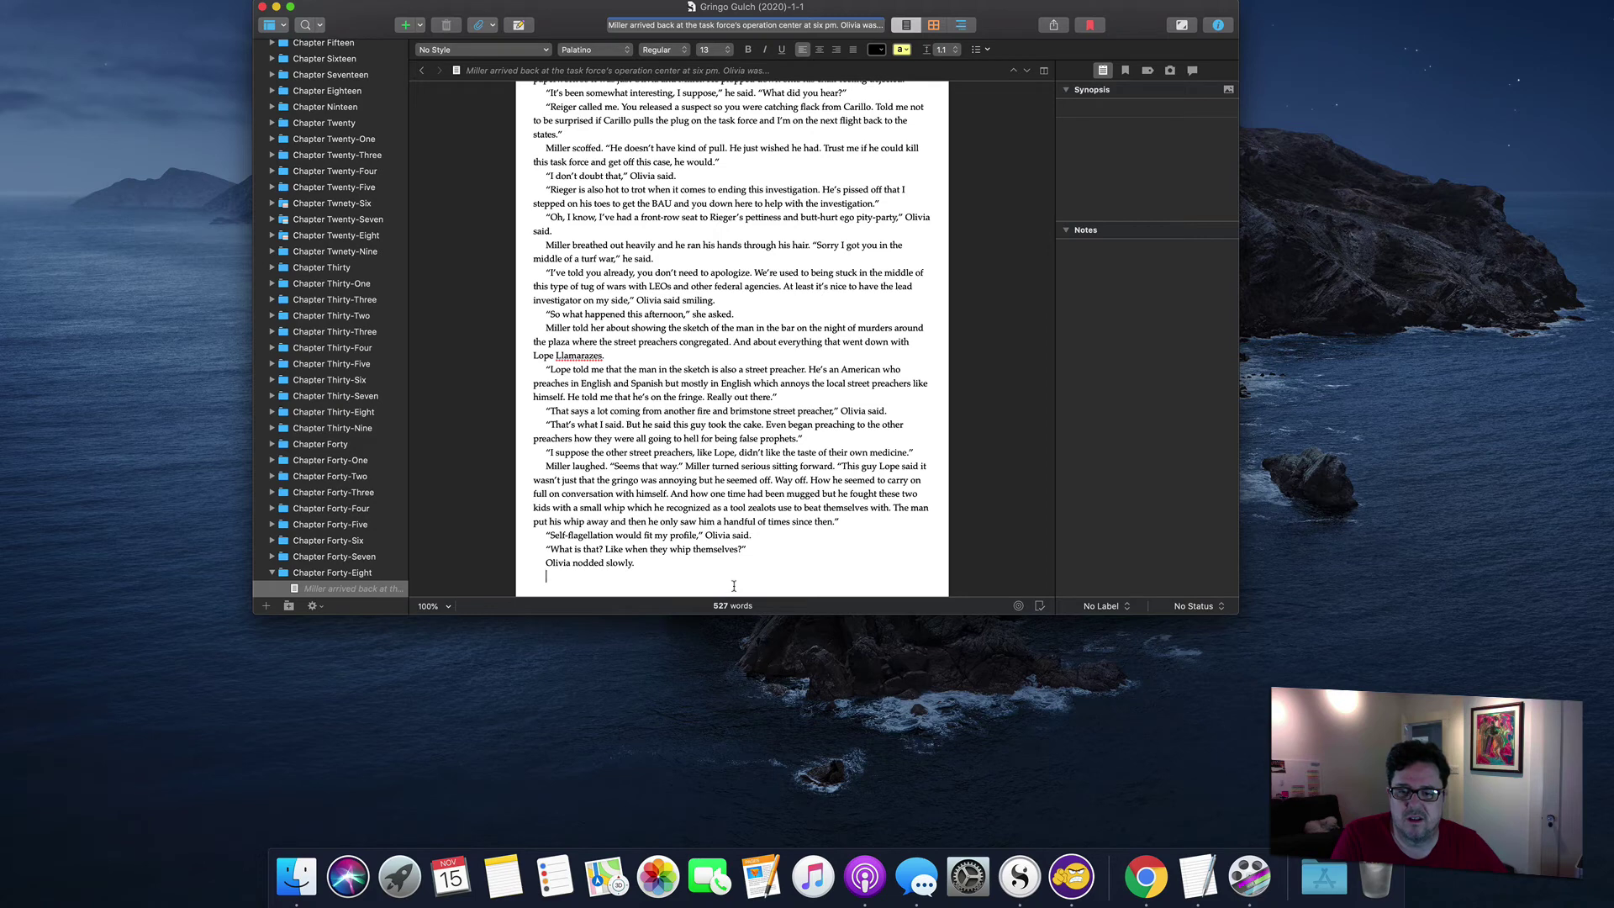
- Check the countdown and its Options panel, then return to Scrivener while the session finishes
left_click(1072, 877)
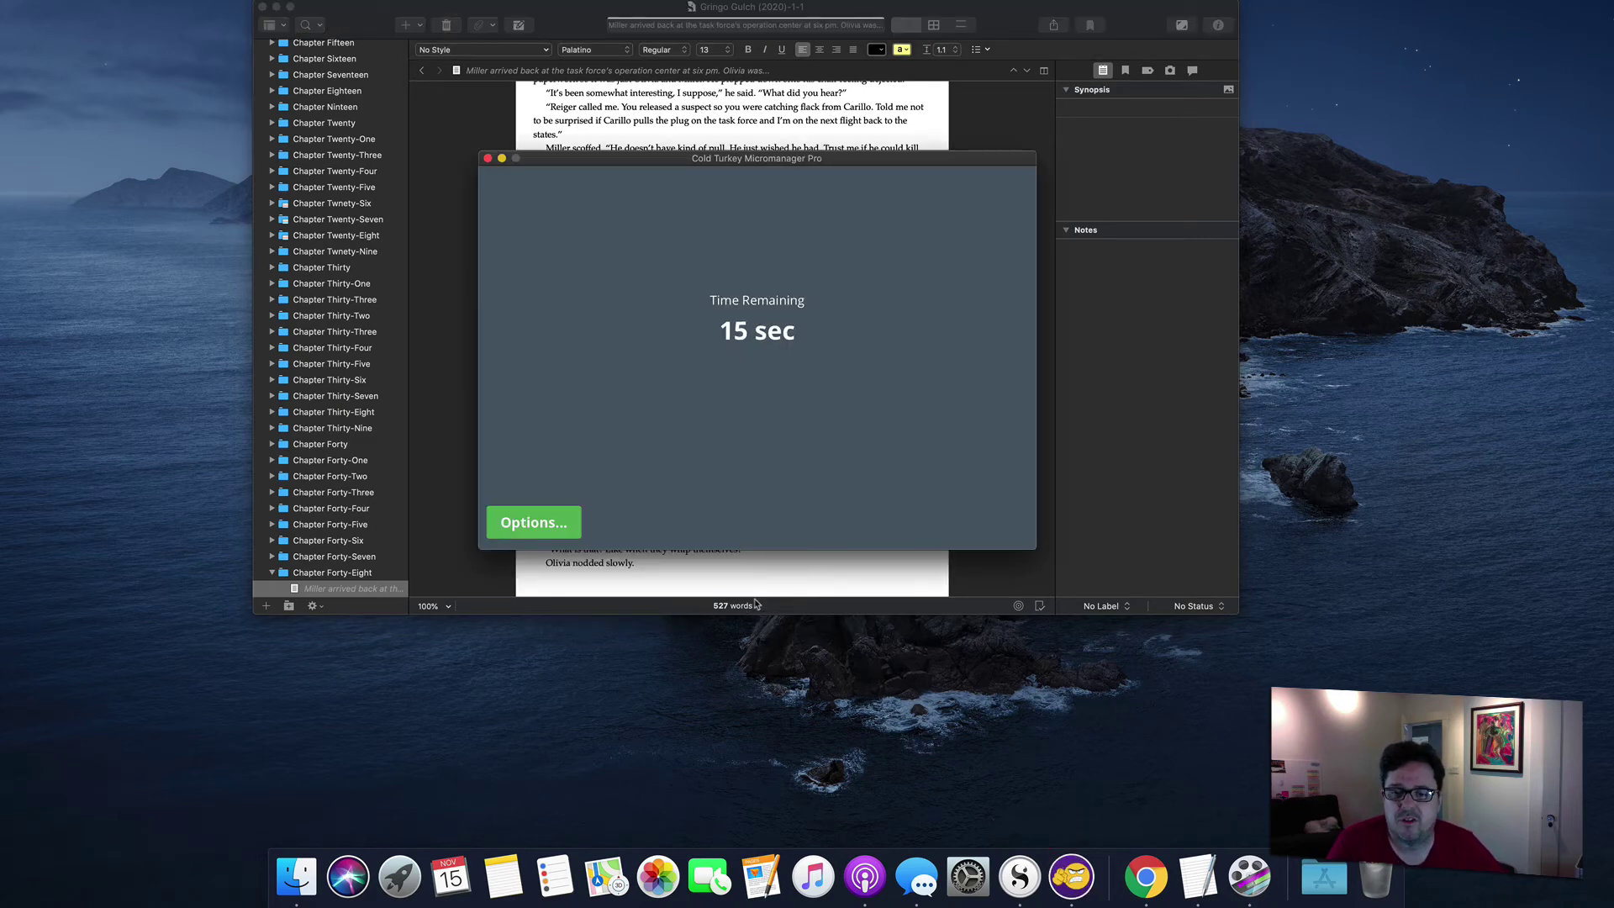
left_click(537, 523)
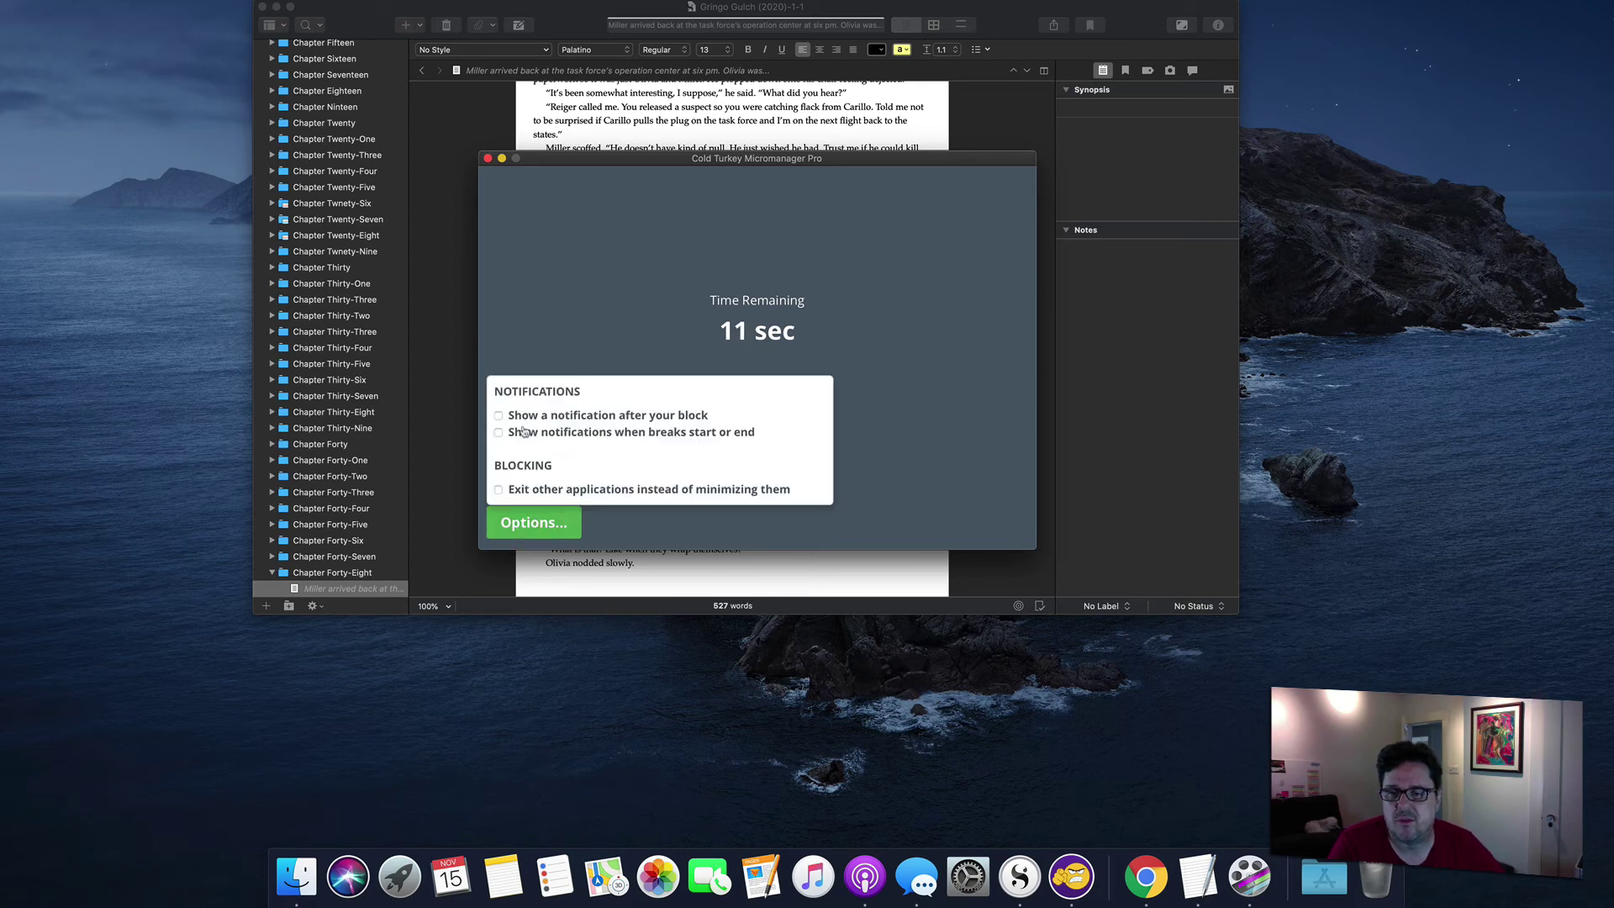
left_click(534, 523)
left_click(639, 589)
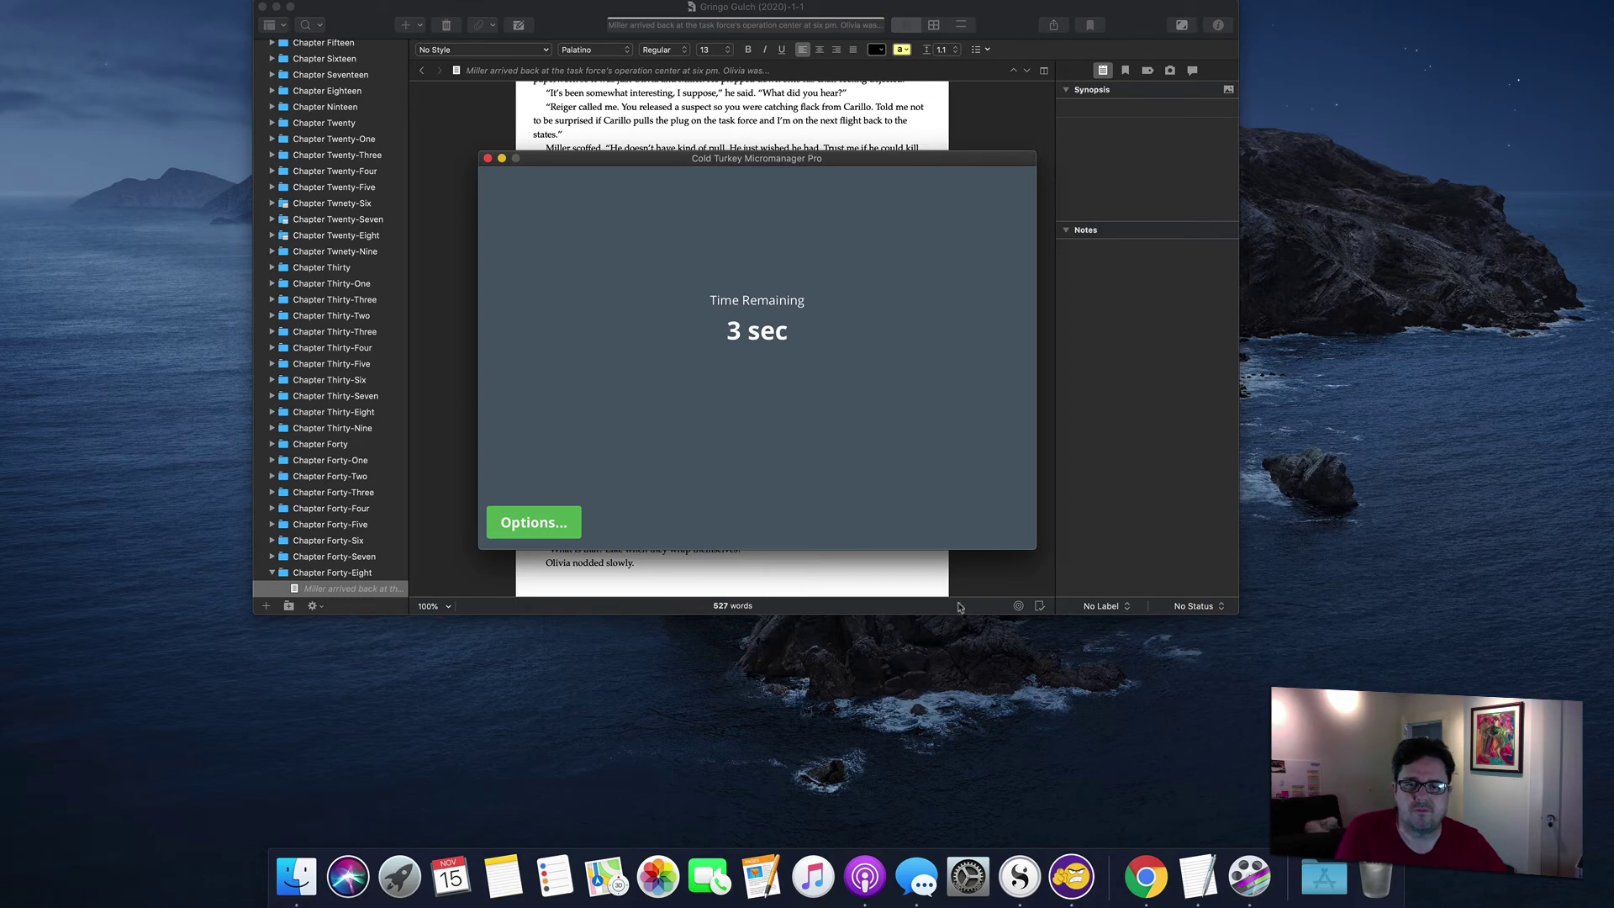
left_click(792, 586)
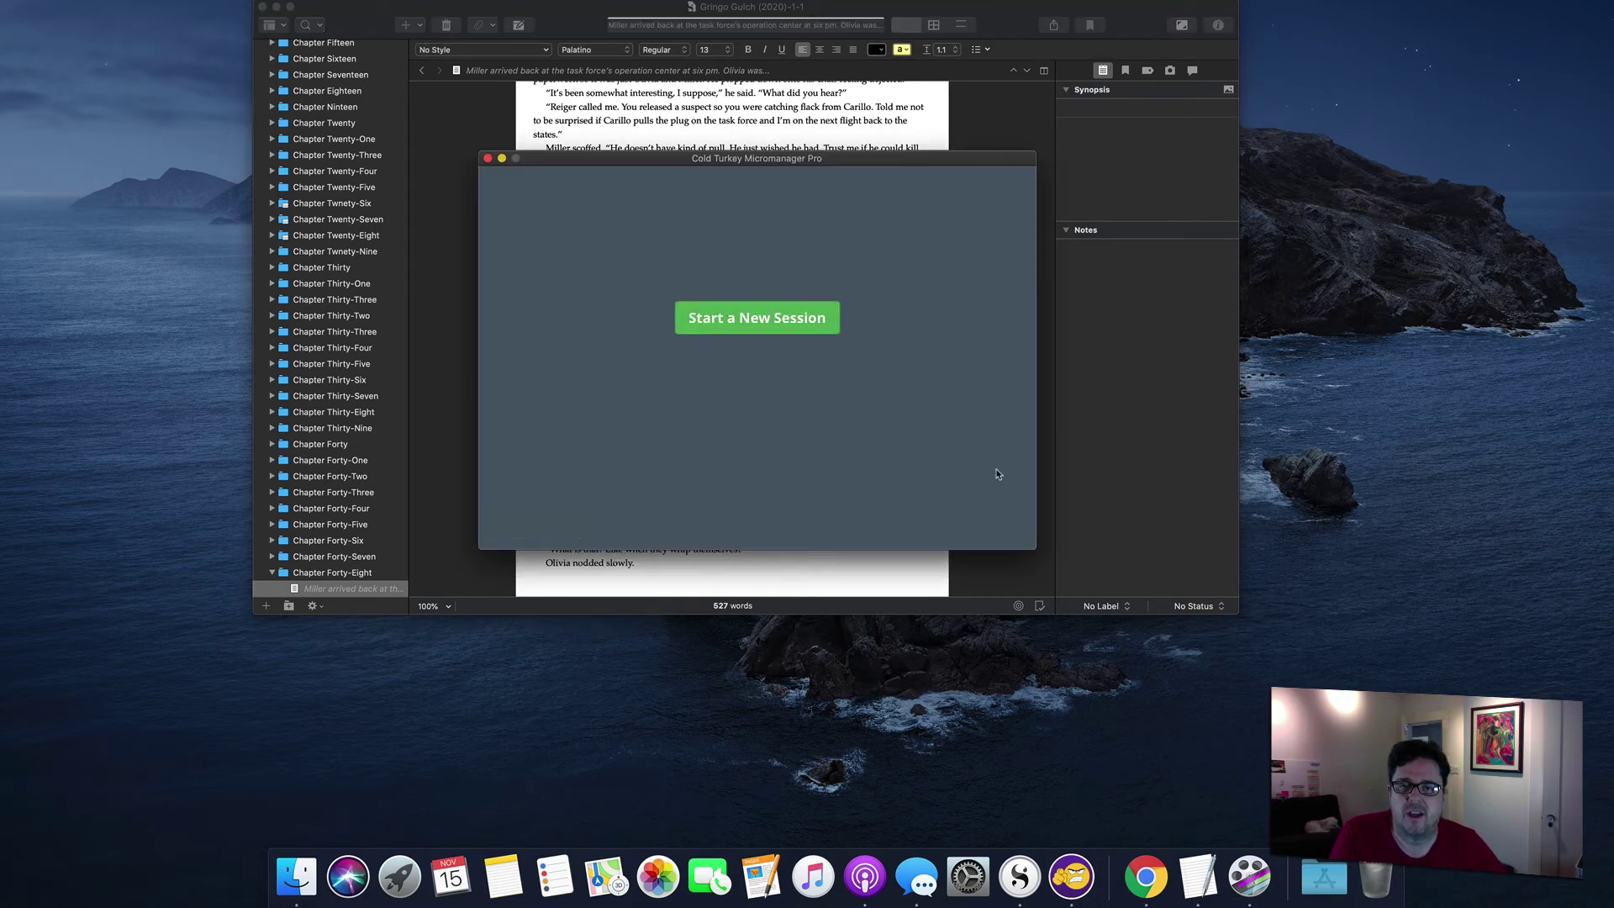
- With the session over, open Podcasts briefly, then bring the Facebook author page back to front
left_click(1146, 879)
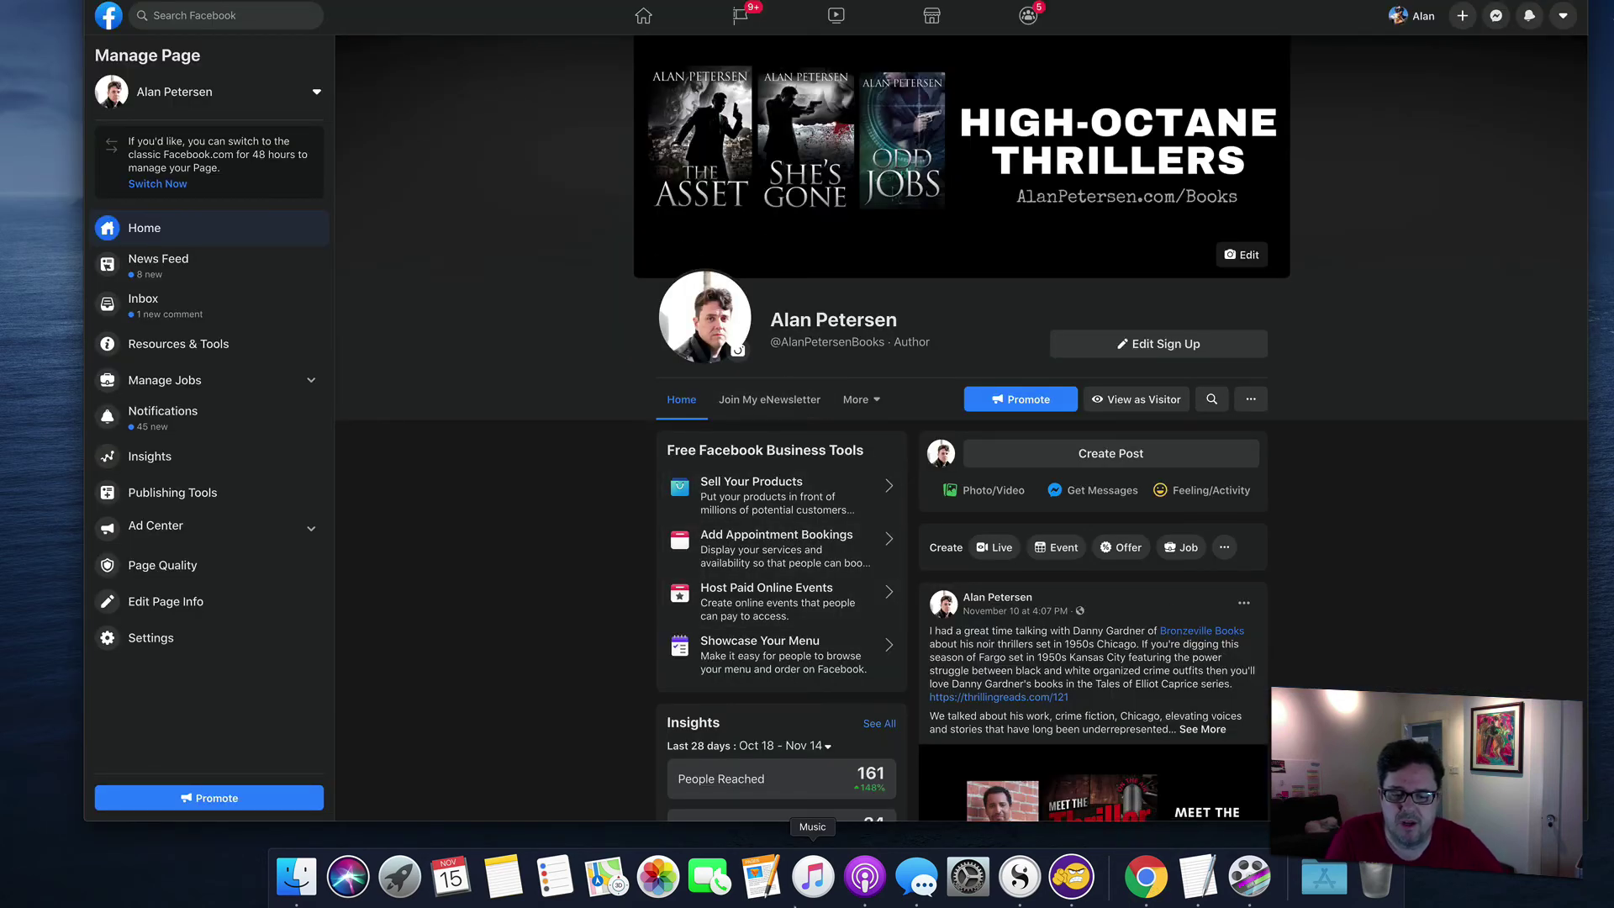
left_click(864, 877)
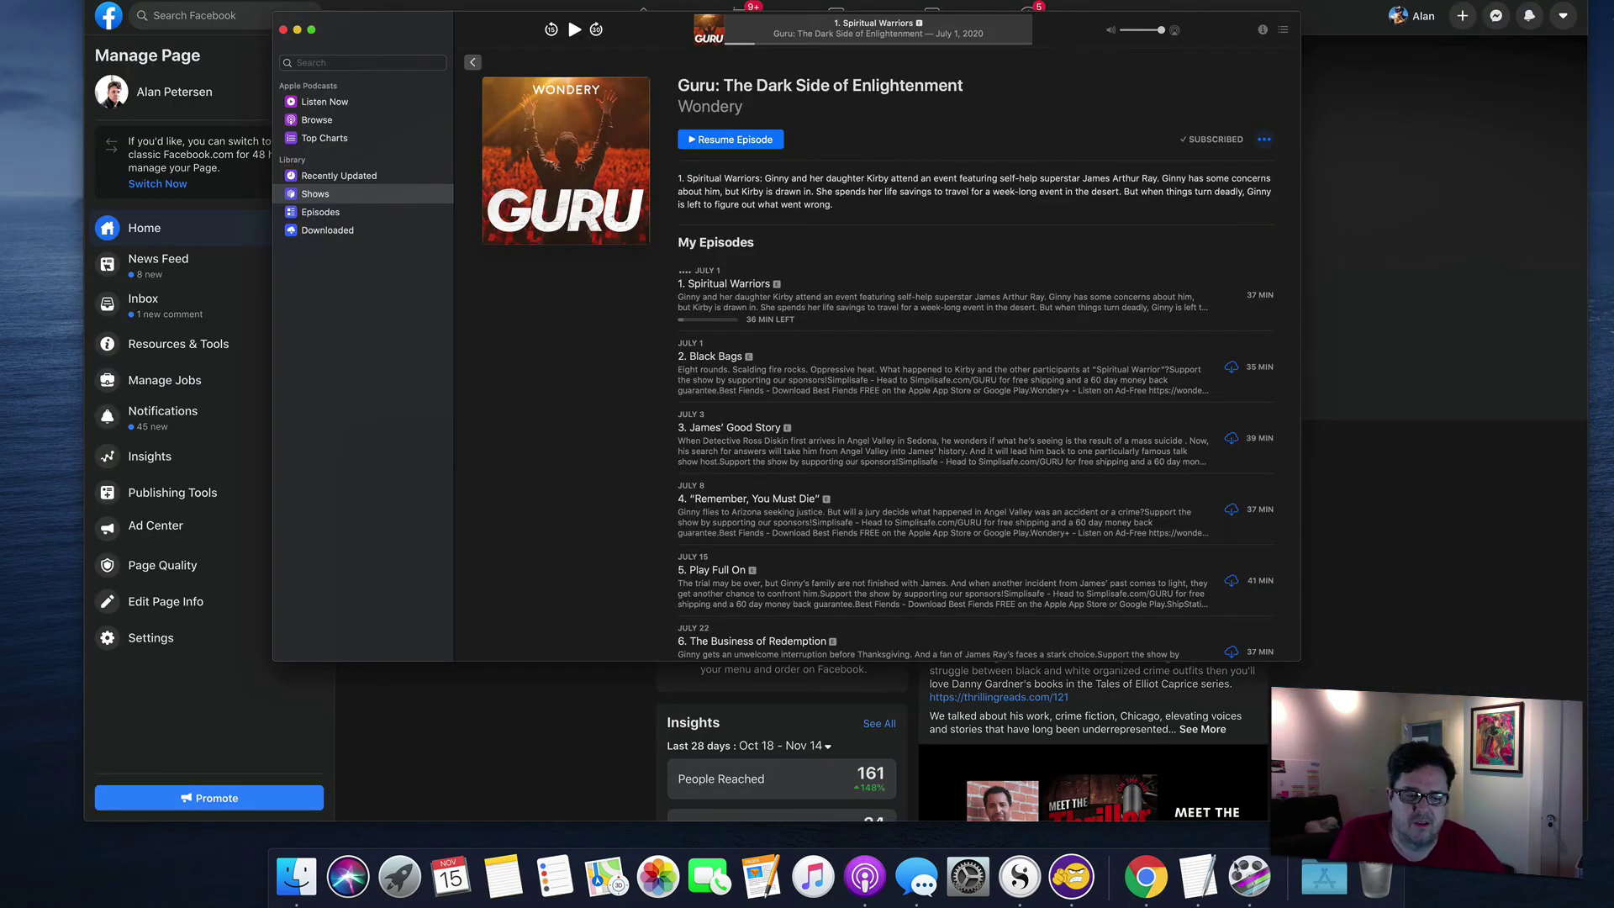
left_click(1147, 877)
key("super+Tab")
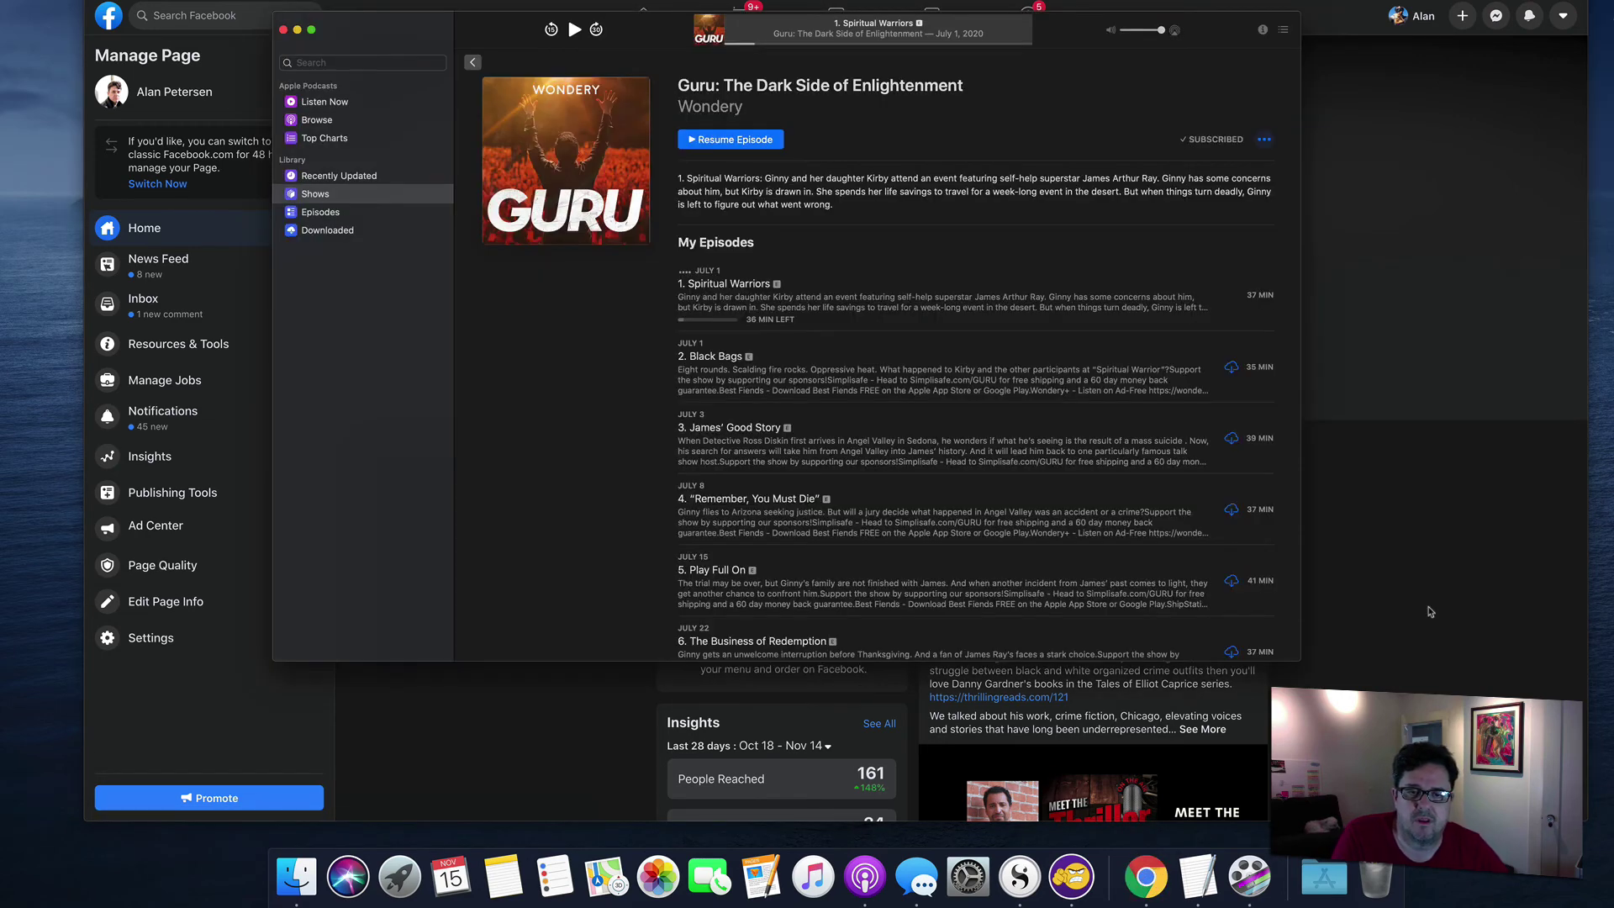
left_click(1431, 612)
- Bring Micromanager back up and begin a new session whitelisting only Scrivener
left_click(1072, 877)
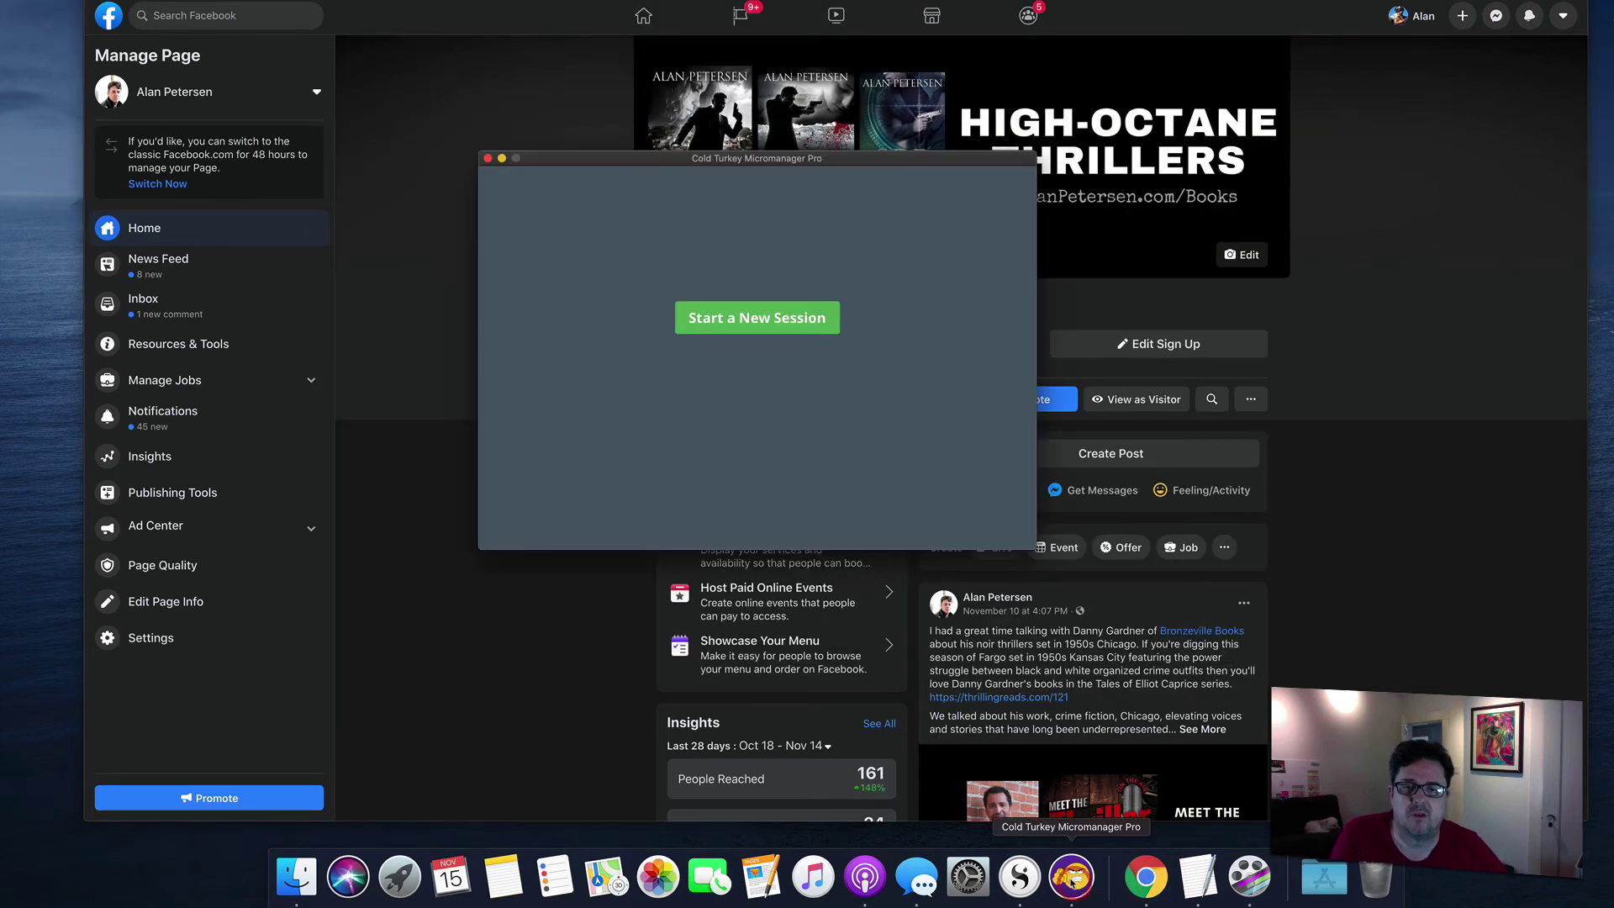
left_click(724, 317)
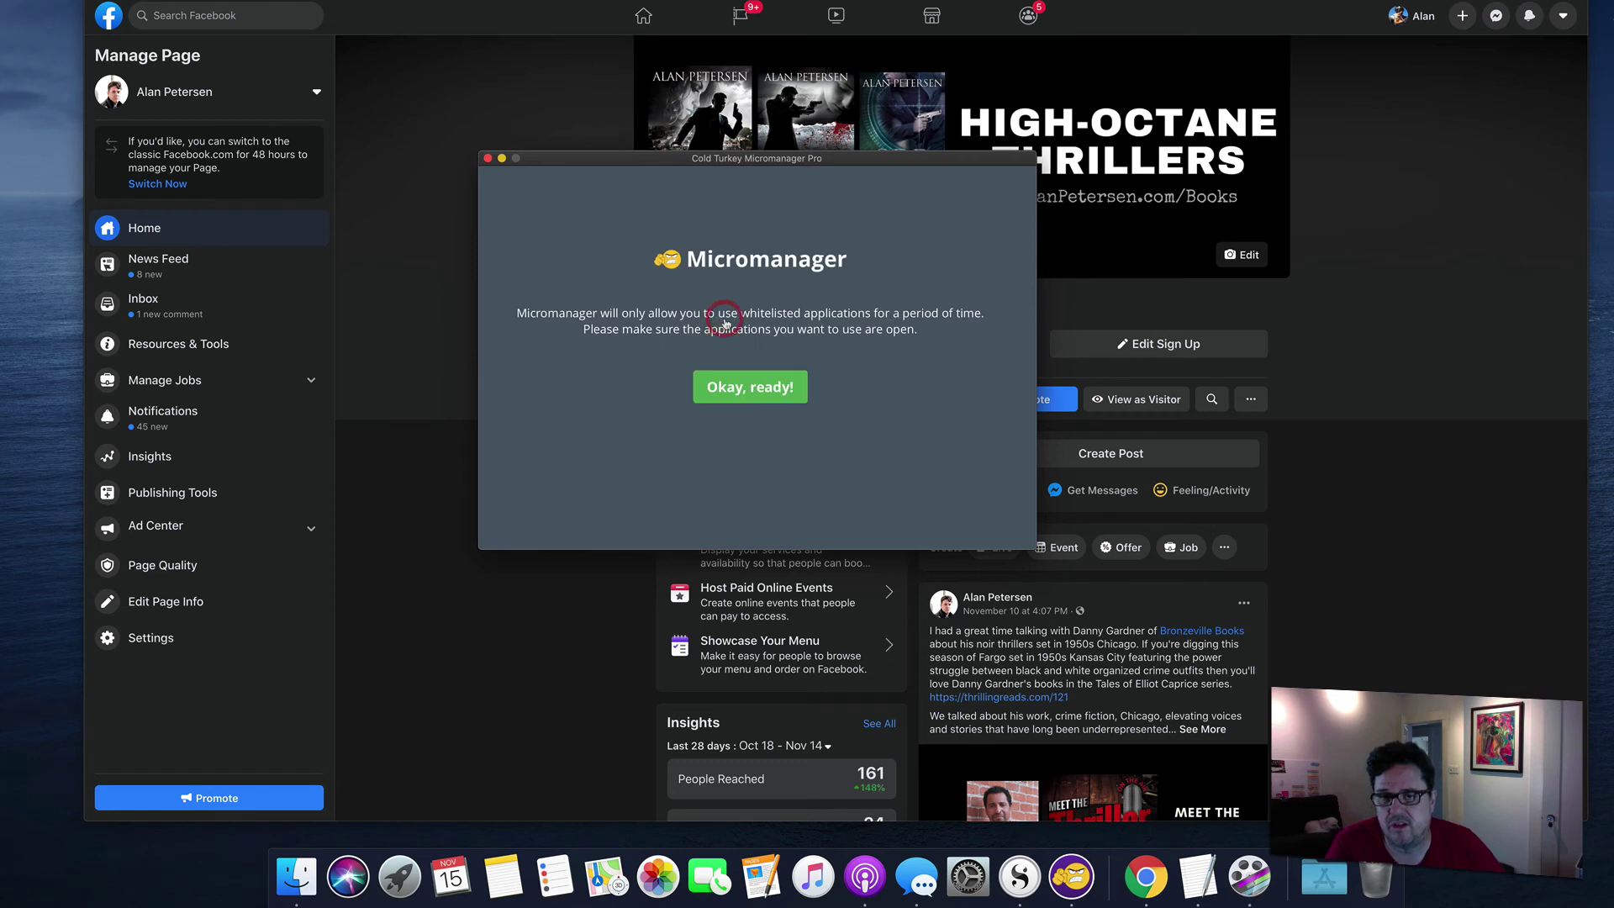
left_click(732, 400)
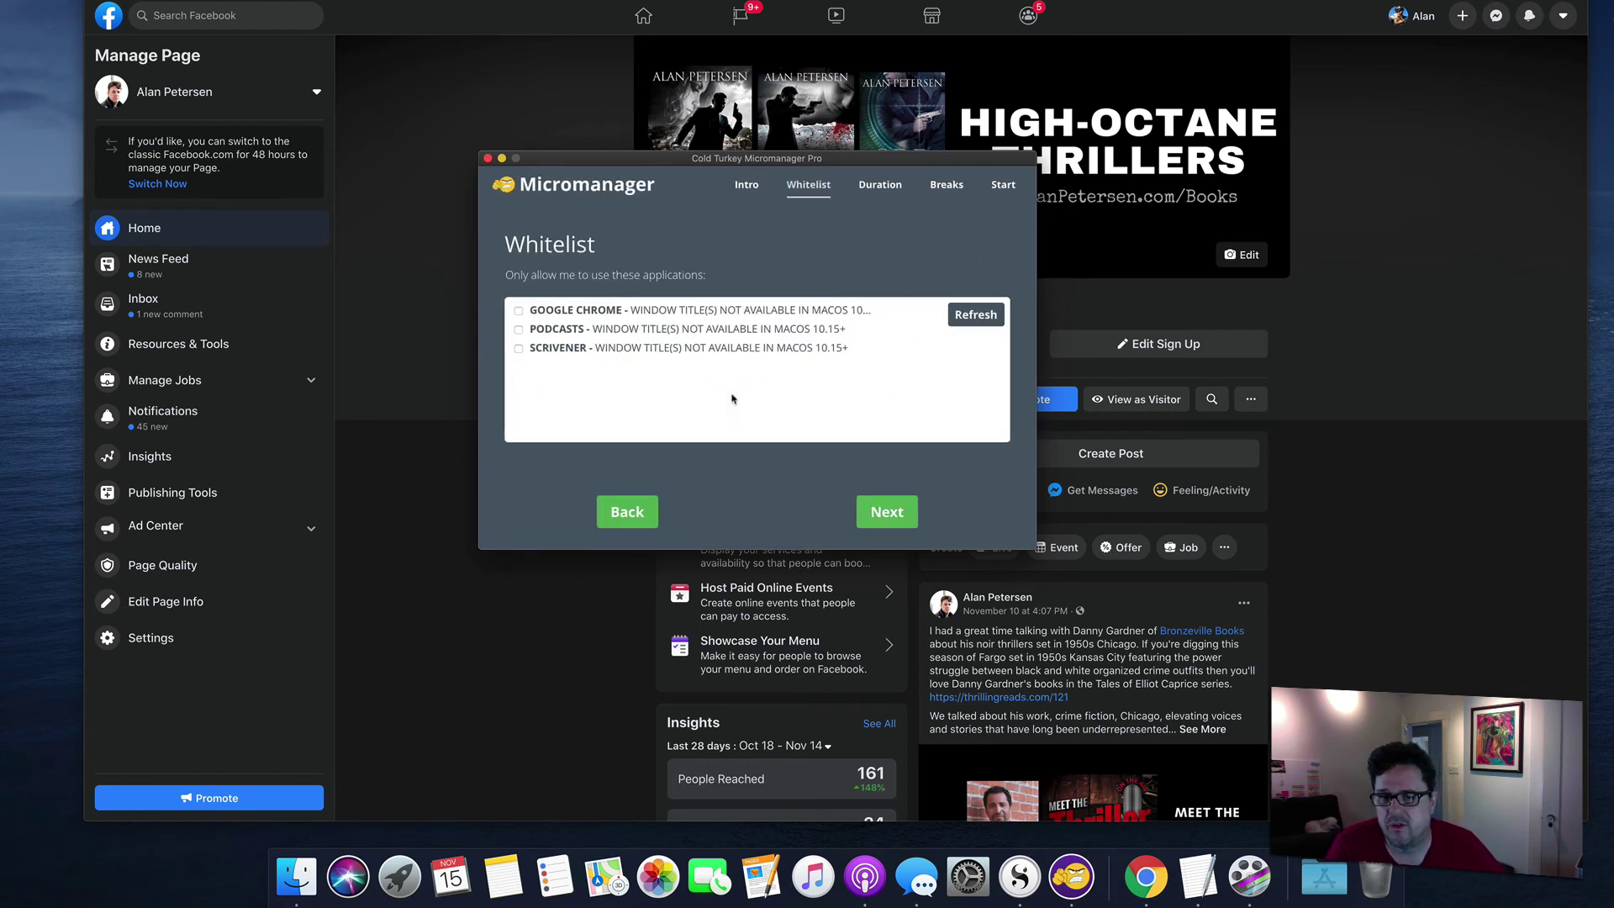
left_click(518, 348)
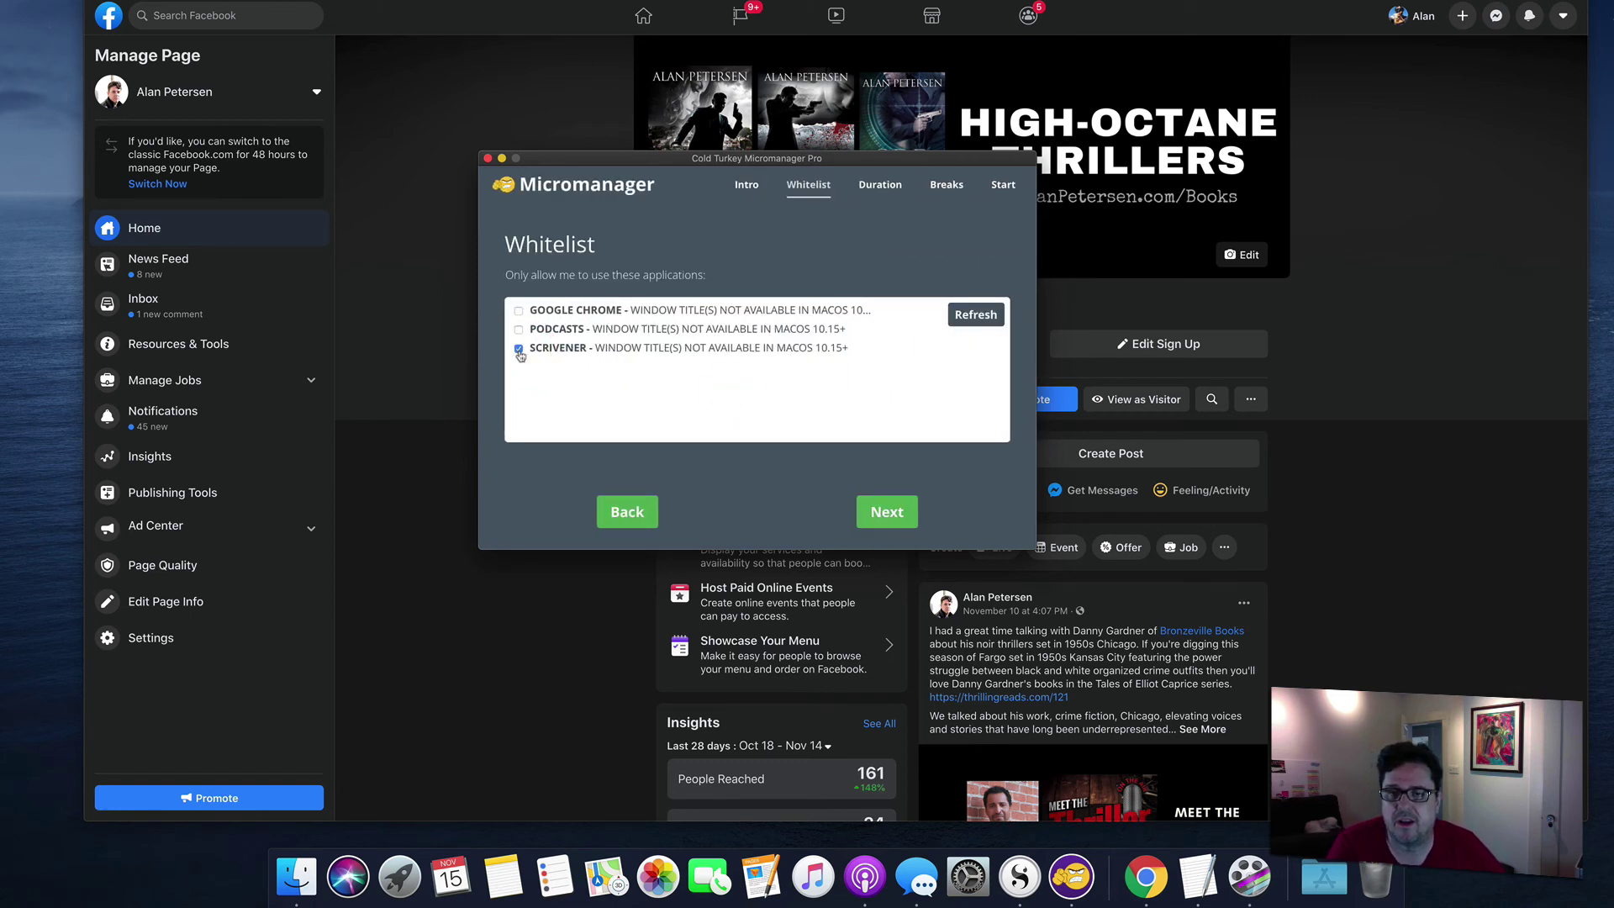
- Set the session length to one minute and choose No Breaks
left_click(874, 510)
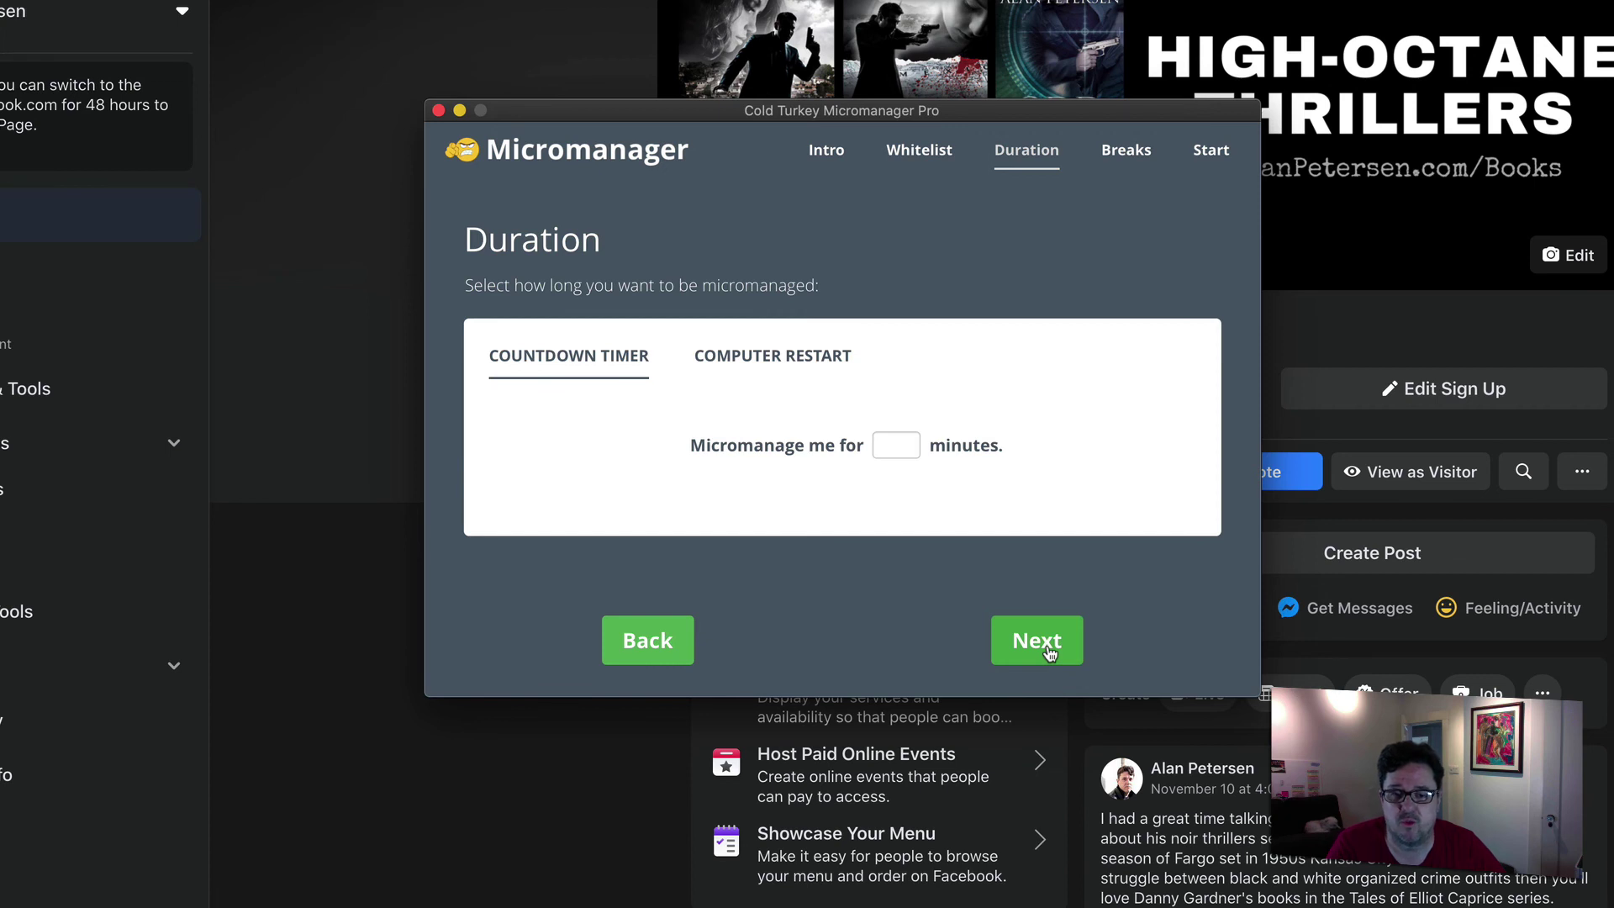
left_click(1049, 653)
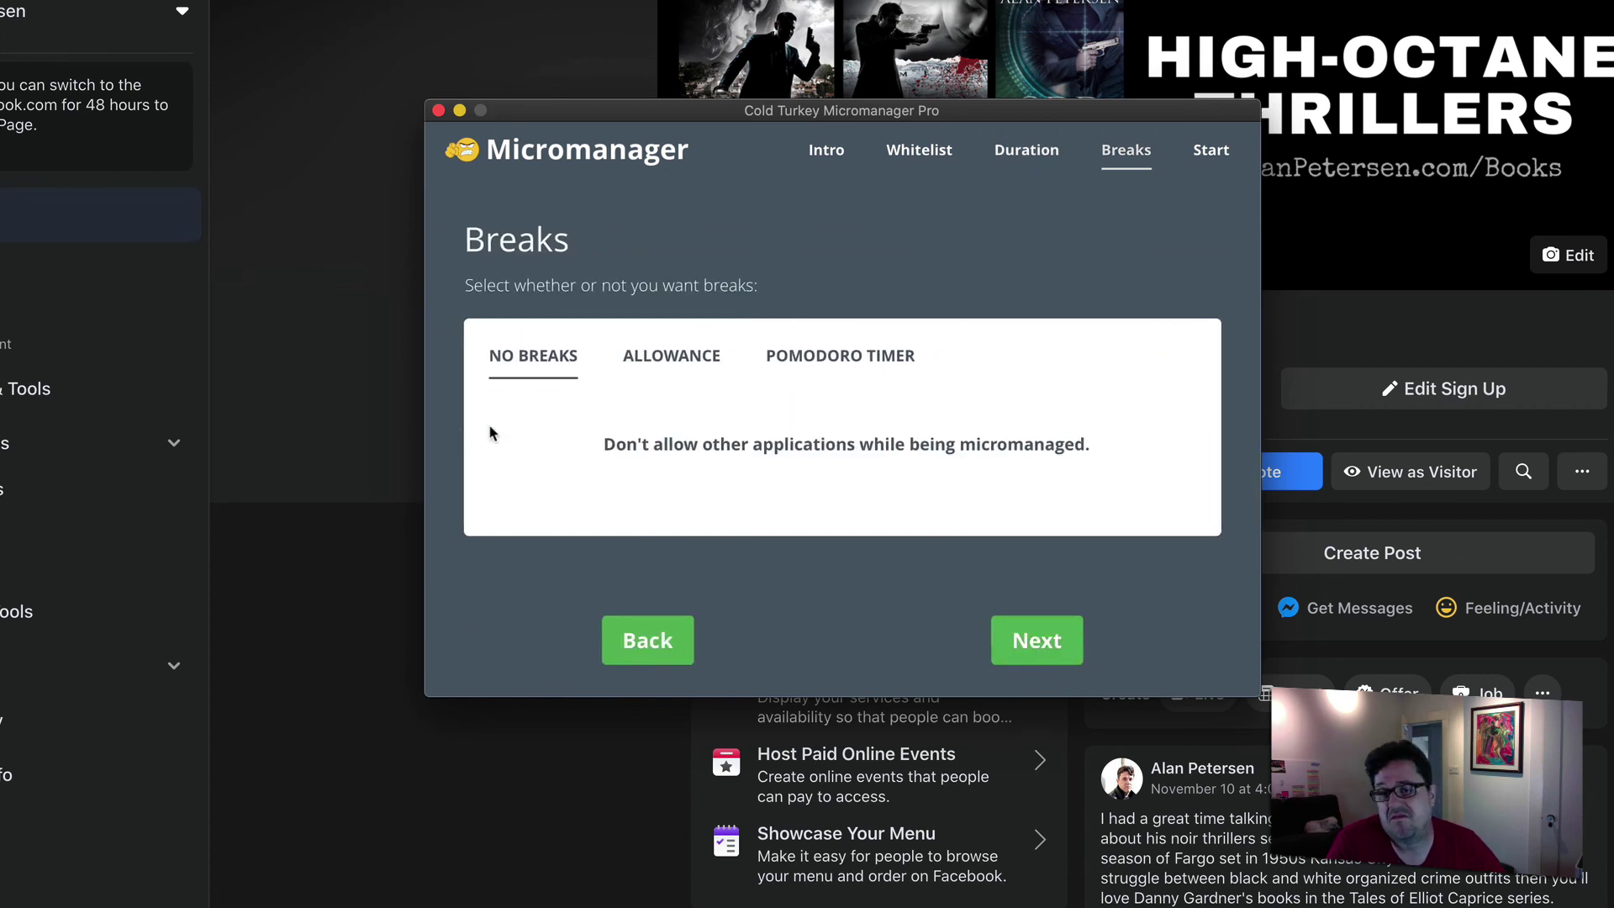
left_click(821, 367)
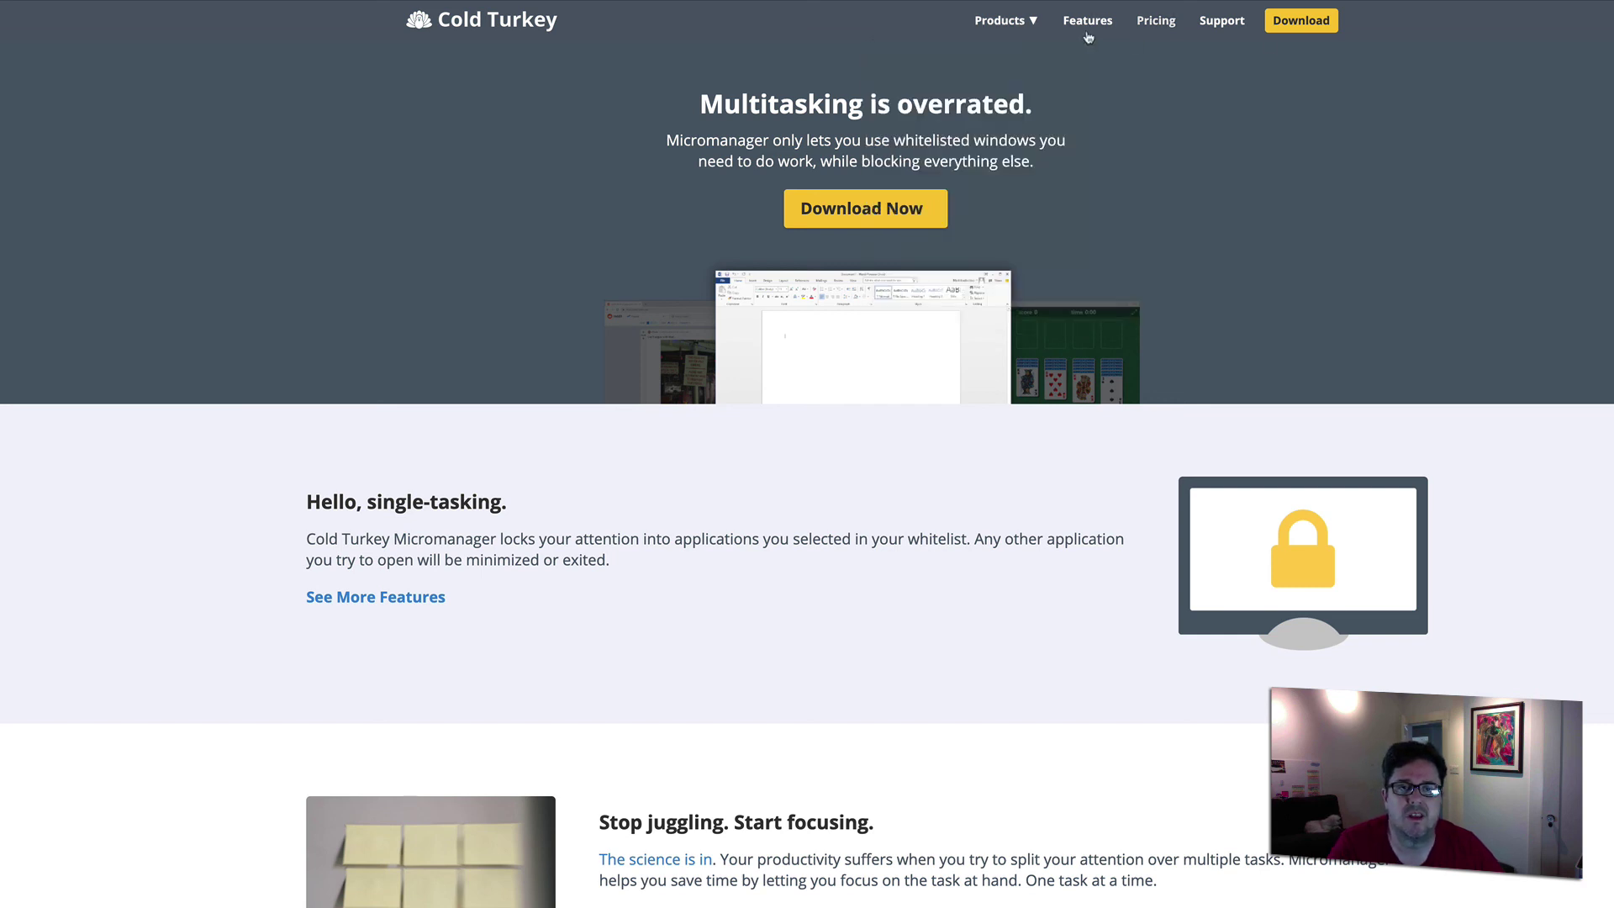
mouse_move(1029, 20)
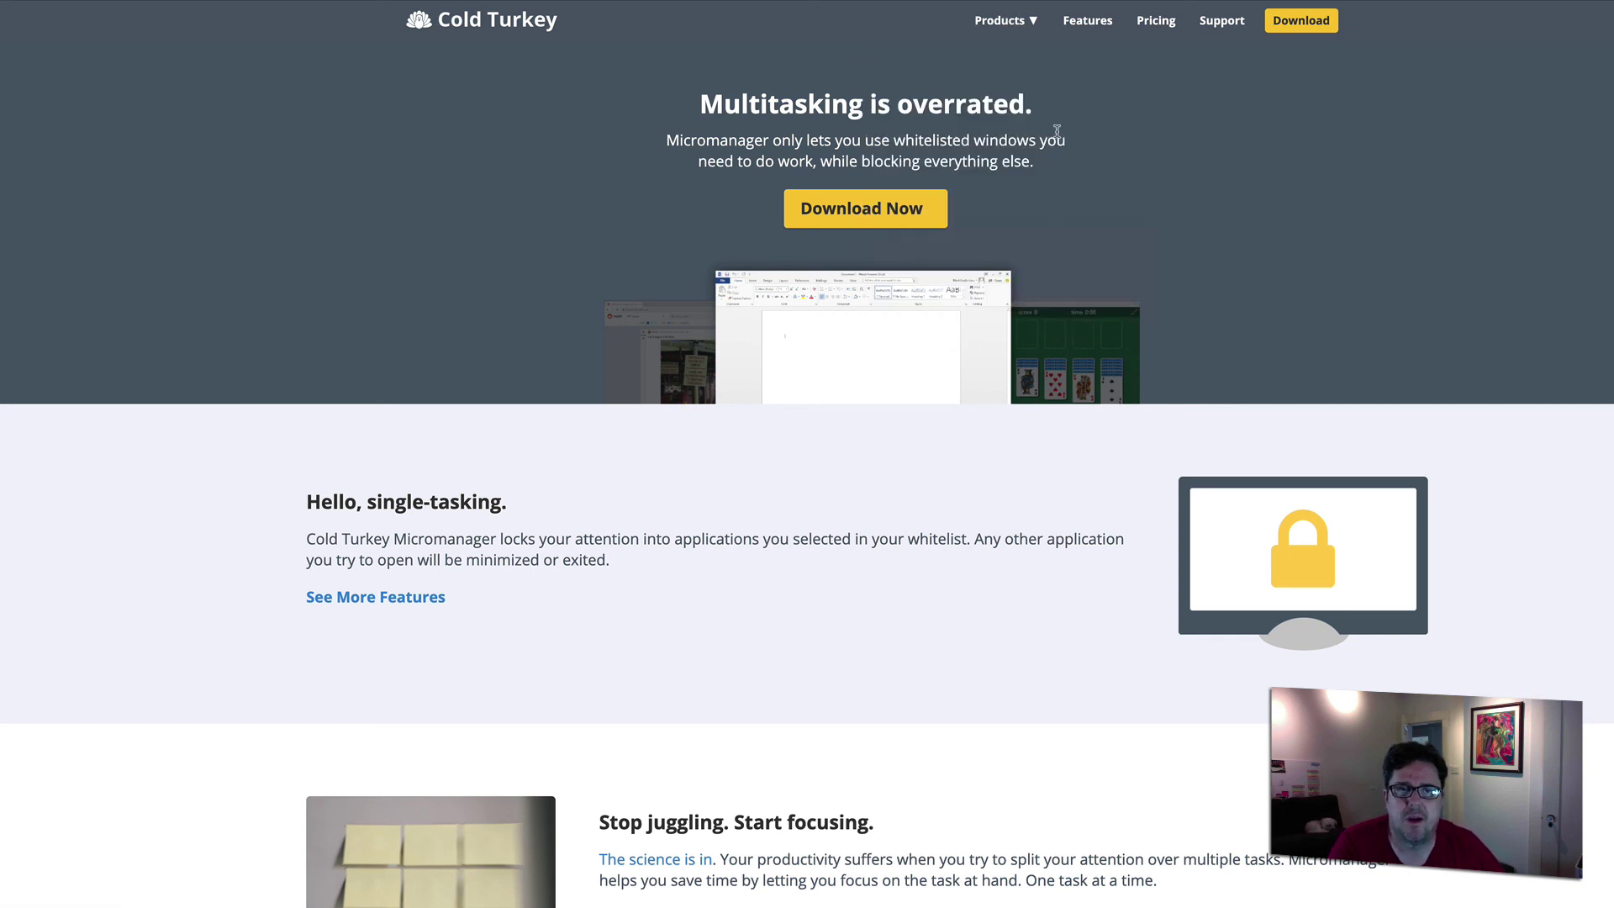
left_click(968, 256)
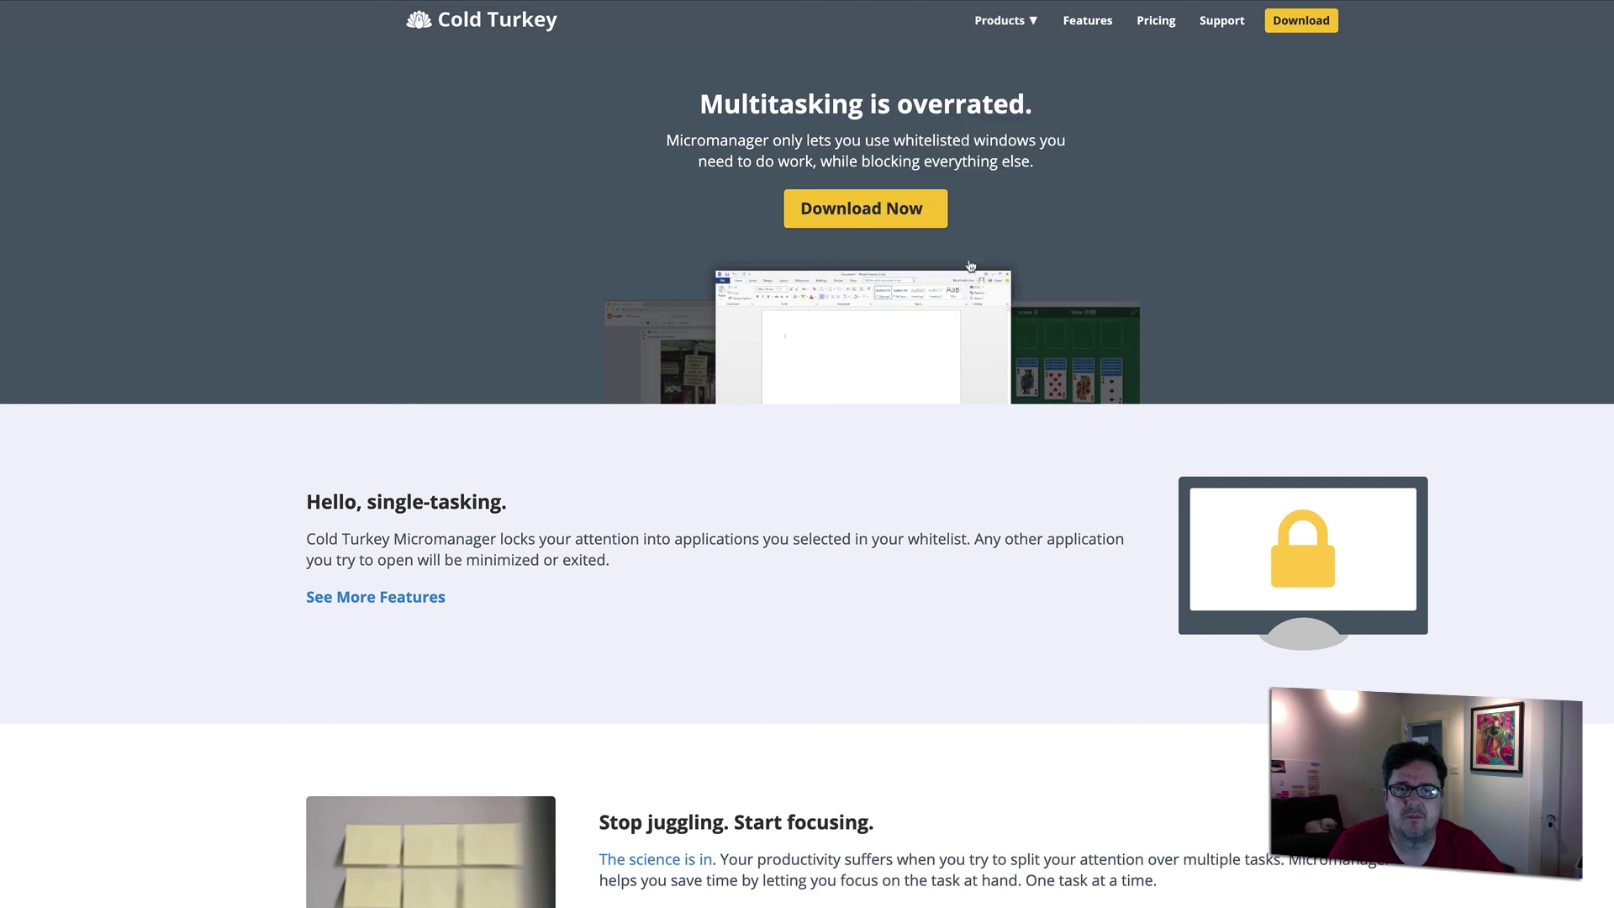